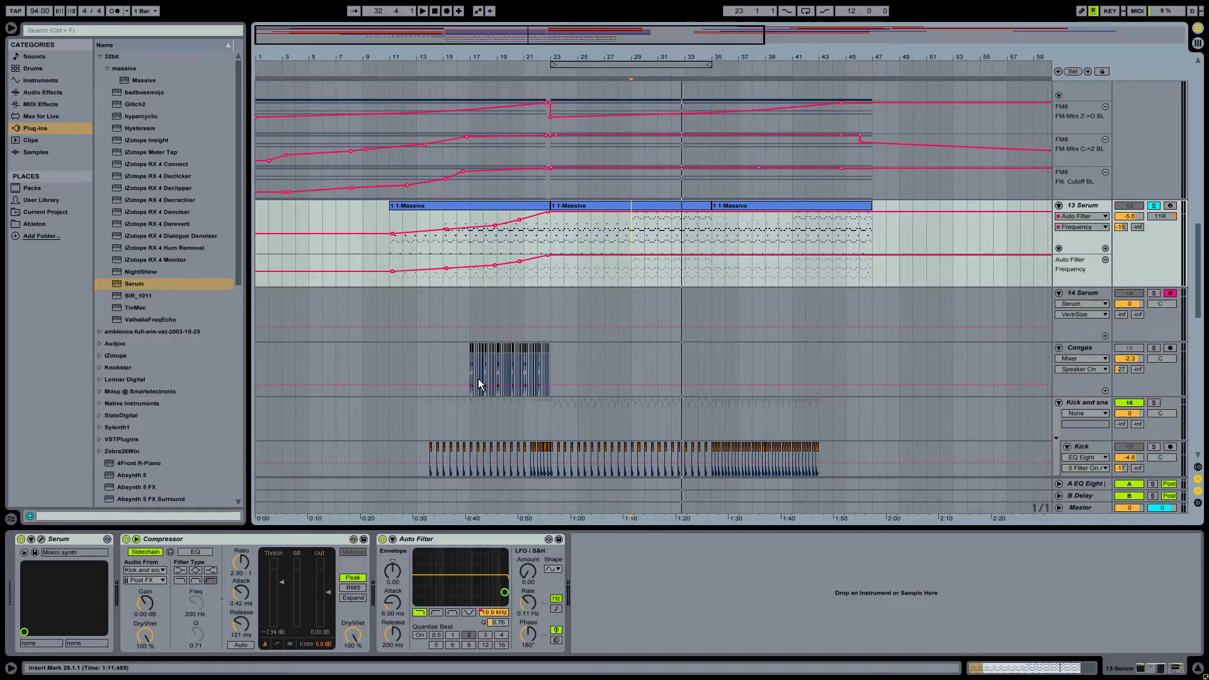
- Open the Serum plugin window on the 13 Serum track
click(41, 539)
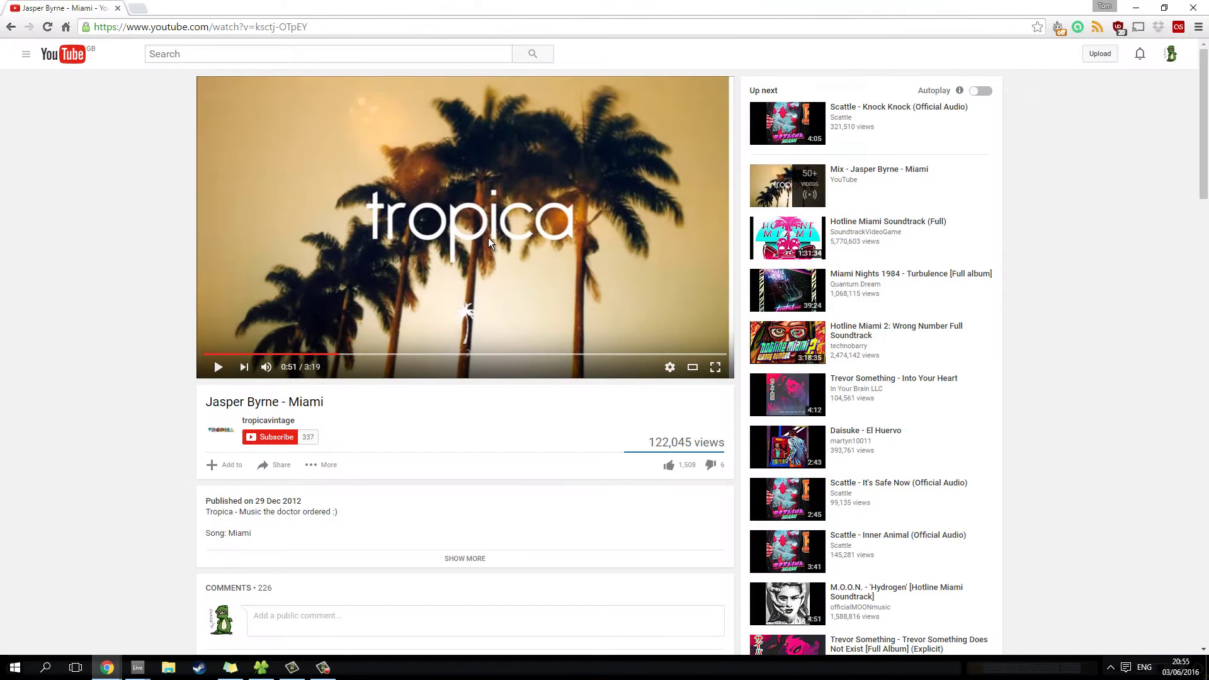
- Play the 'Jasper Byrne - Miami' reference track on YouTube
click(488, 237)
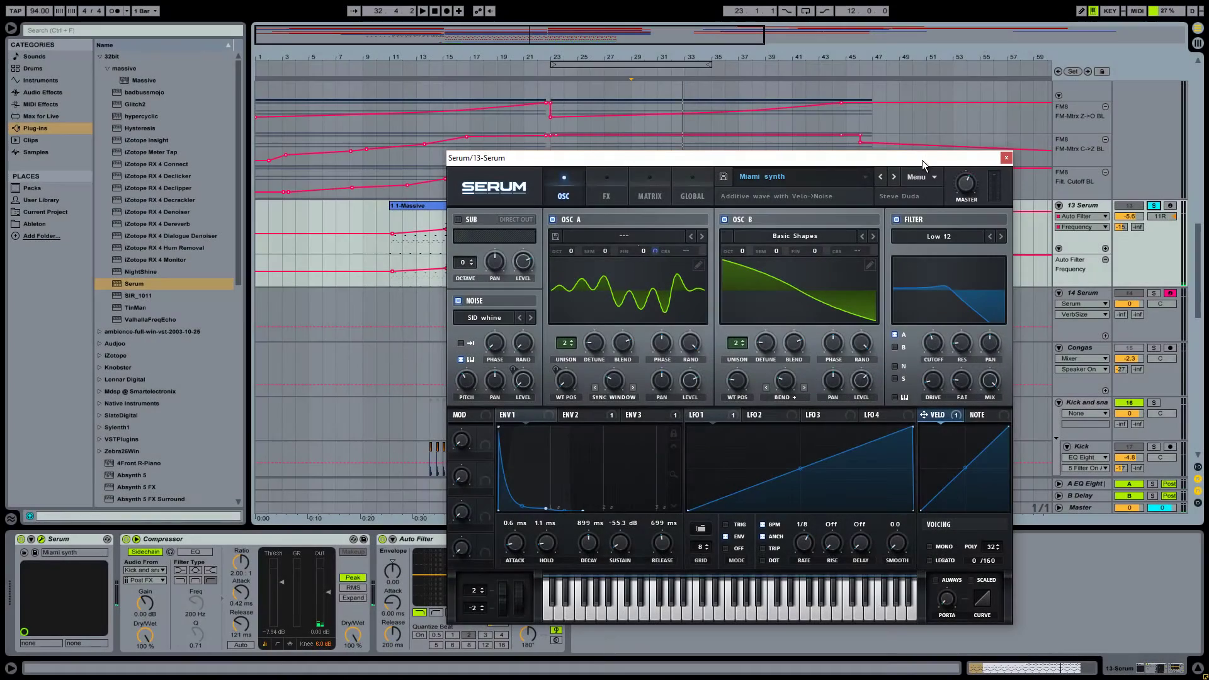
- Move the Serum window higher and glance at the Matrix tab before returning to OSC
drag(922, 160, 897, 105)
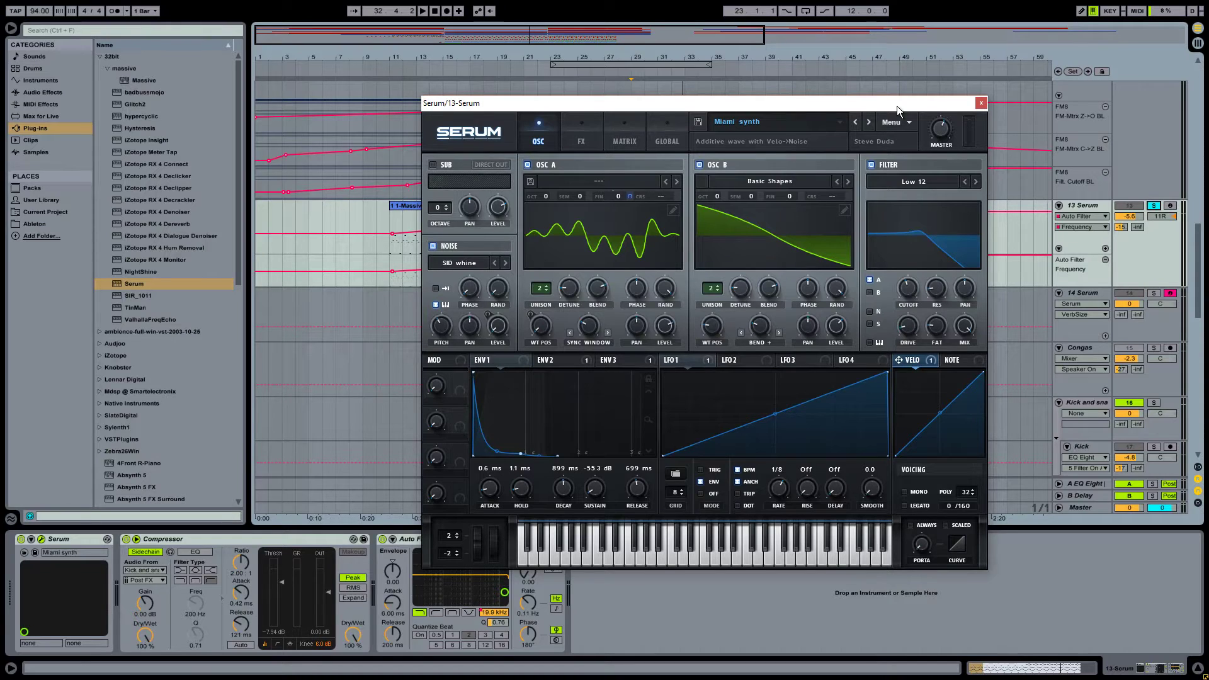
drag(896, 106, 895, 95)
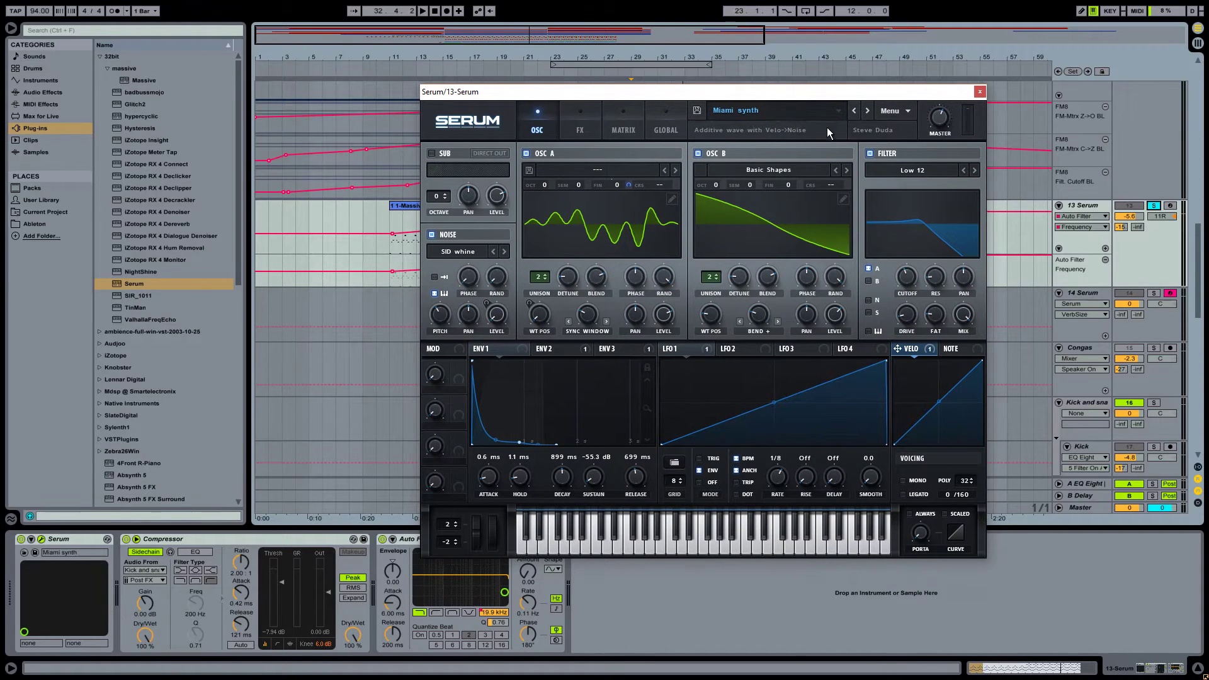
click(637, 114)
click(537, 125)
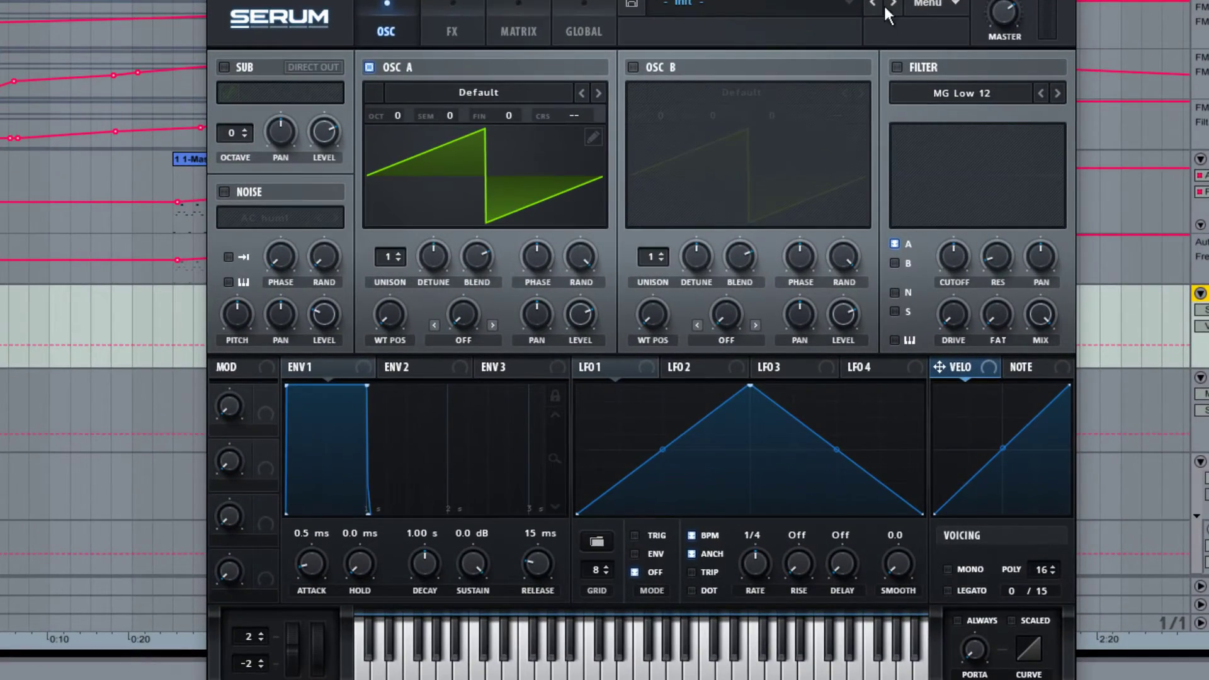
- Load the PL FMmy [SD] preset from the Plucked bank
click(660, 7)
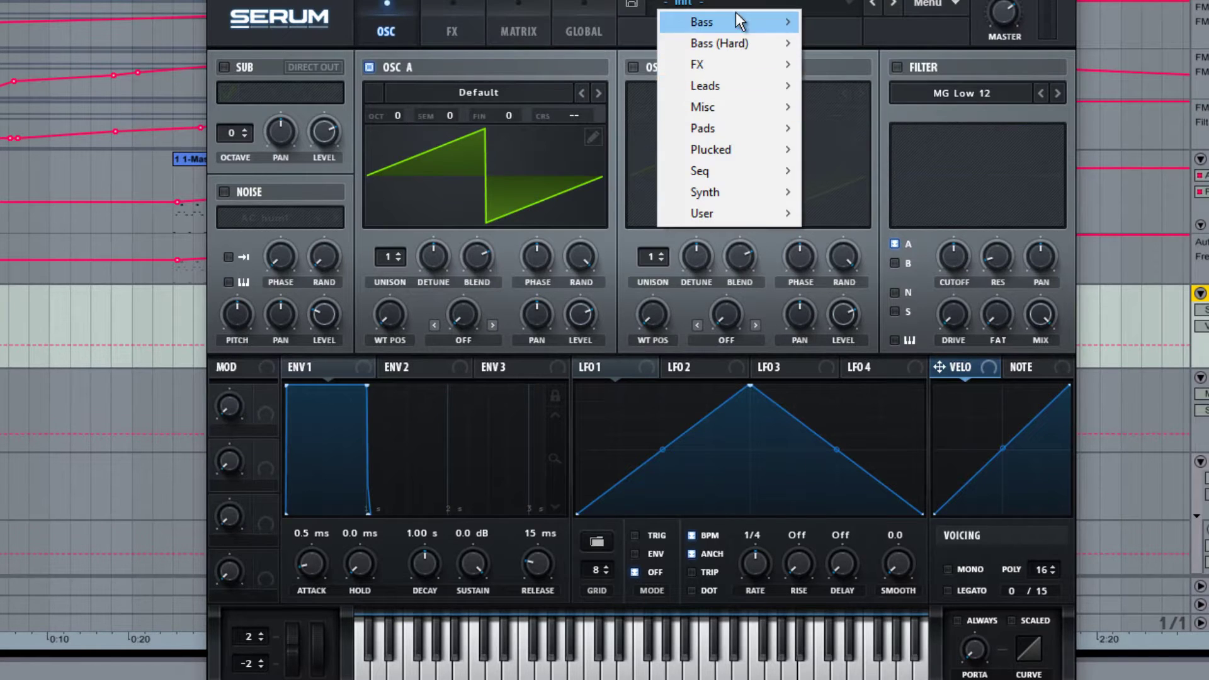
mouse_move(736, 148)
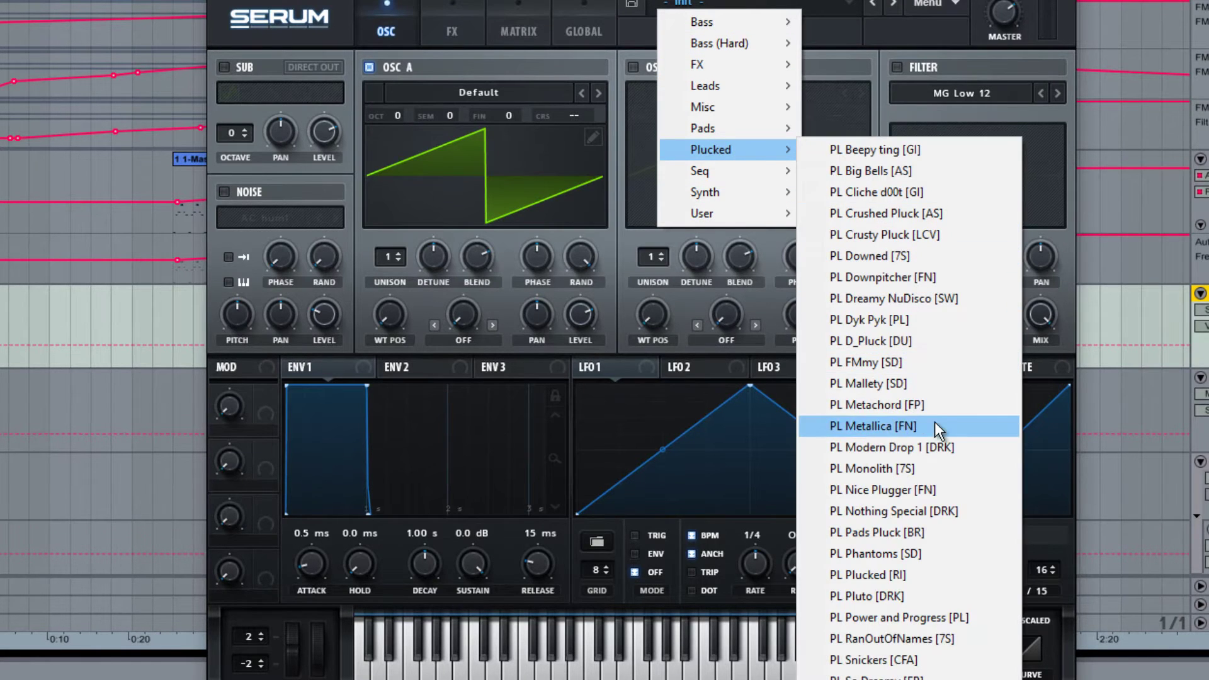
click(938, 365)
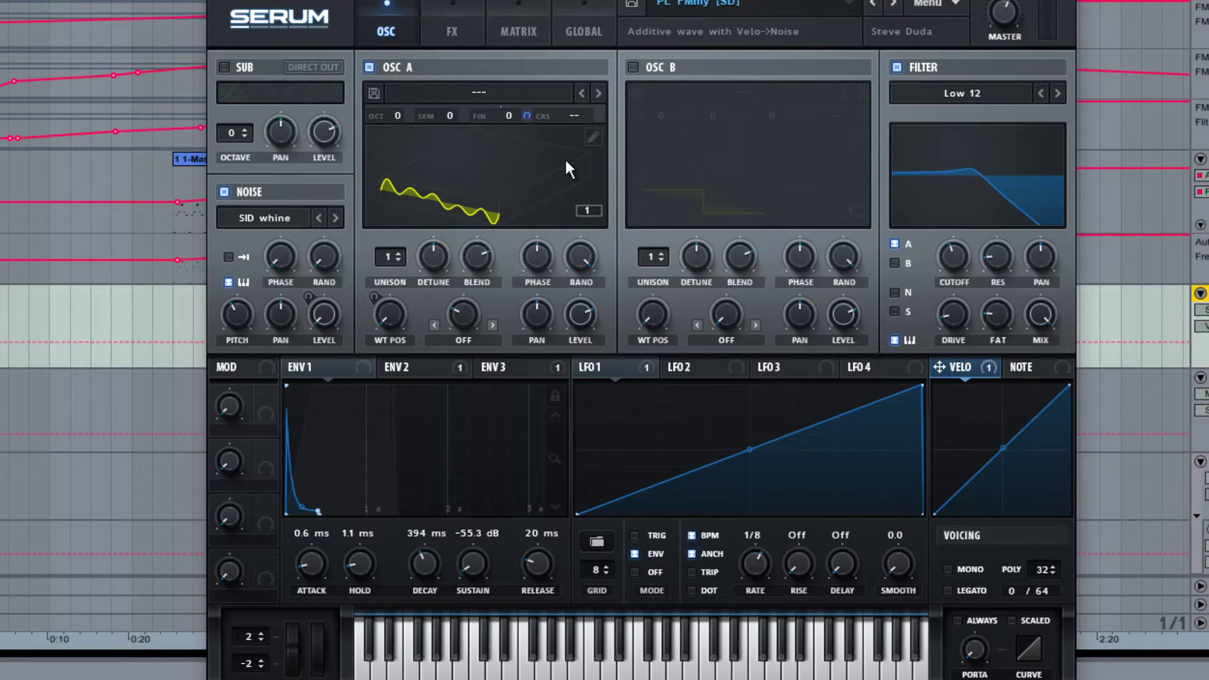
- Switch OSC A to the 2D waveform view and browse its wavetables without changing them
click(513, 166)
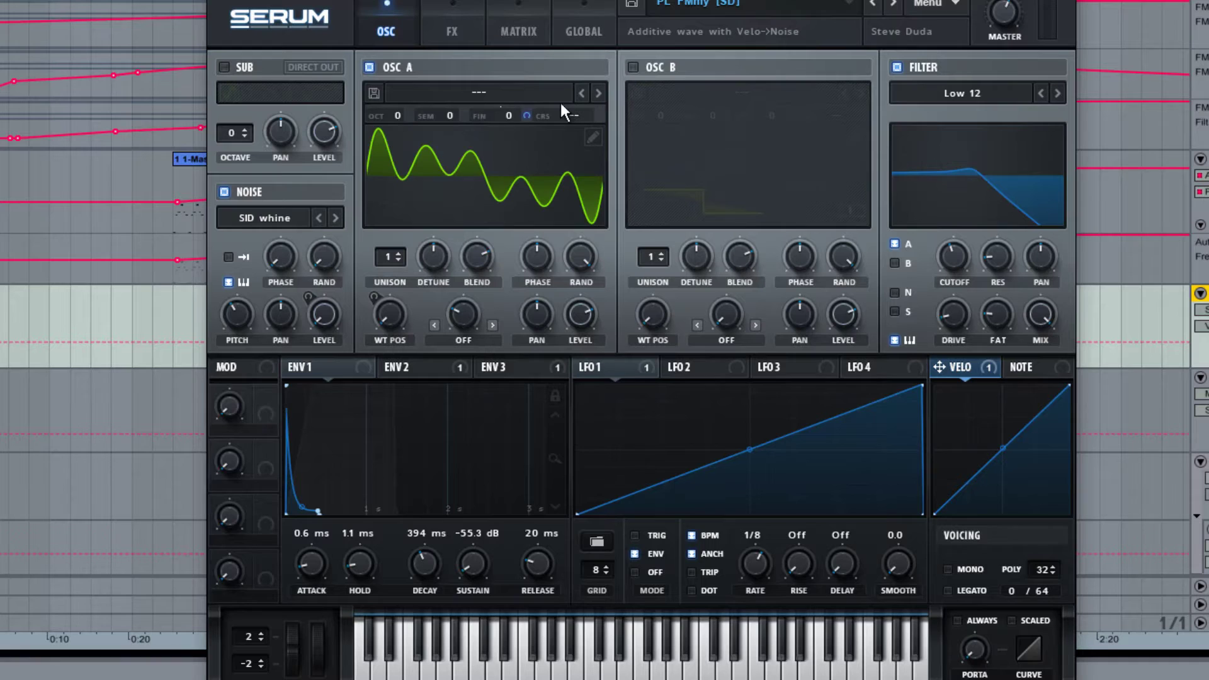
click(545, 92)
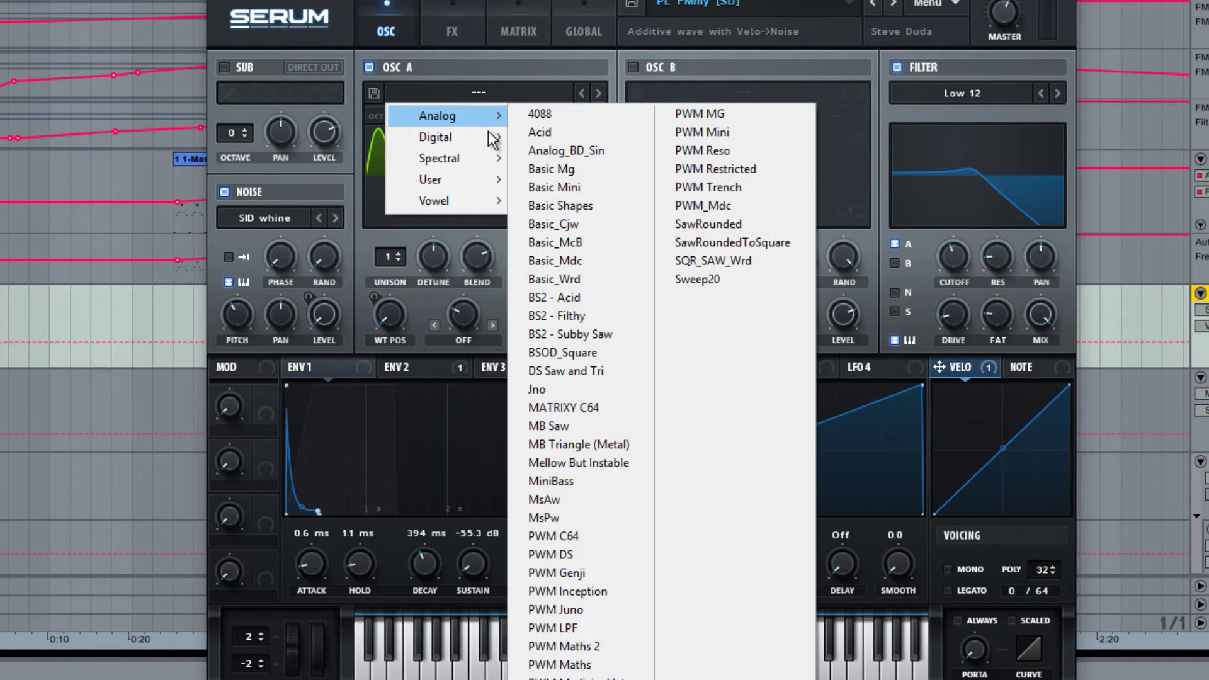
mouse_move(486, 146)
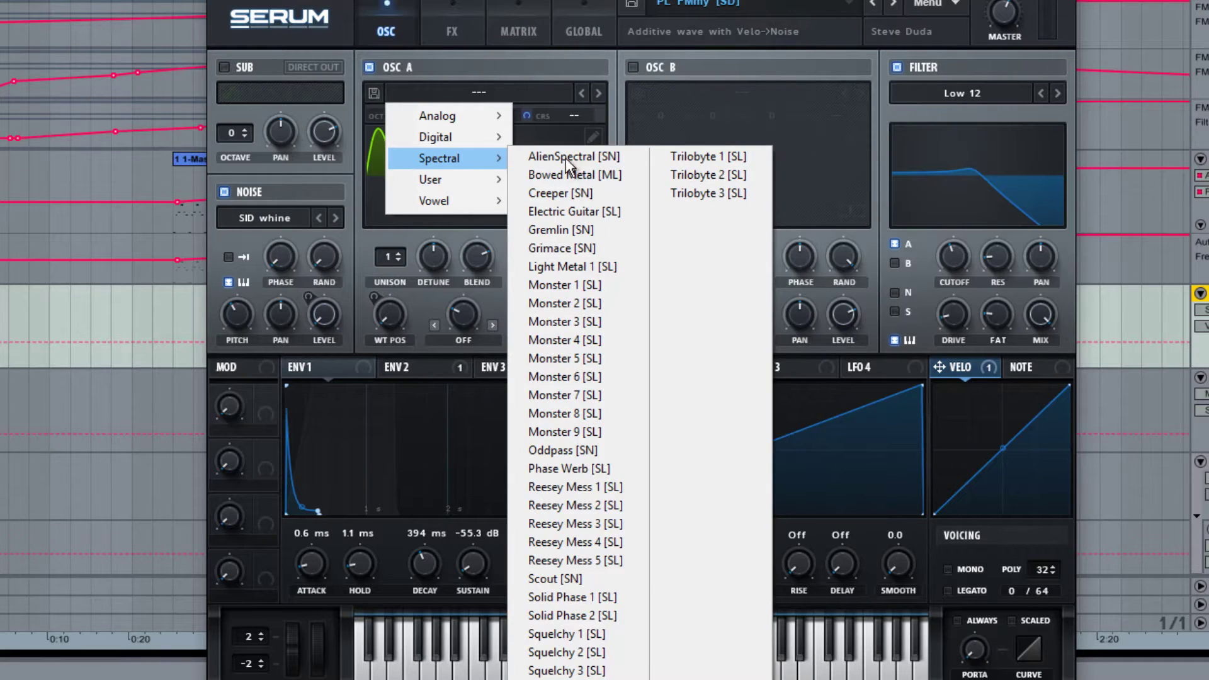
click(535, 123)
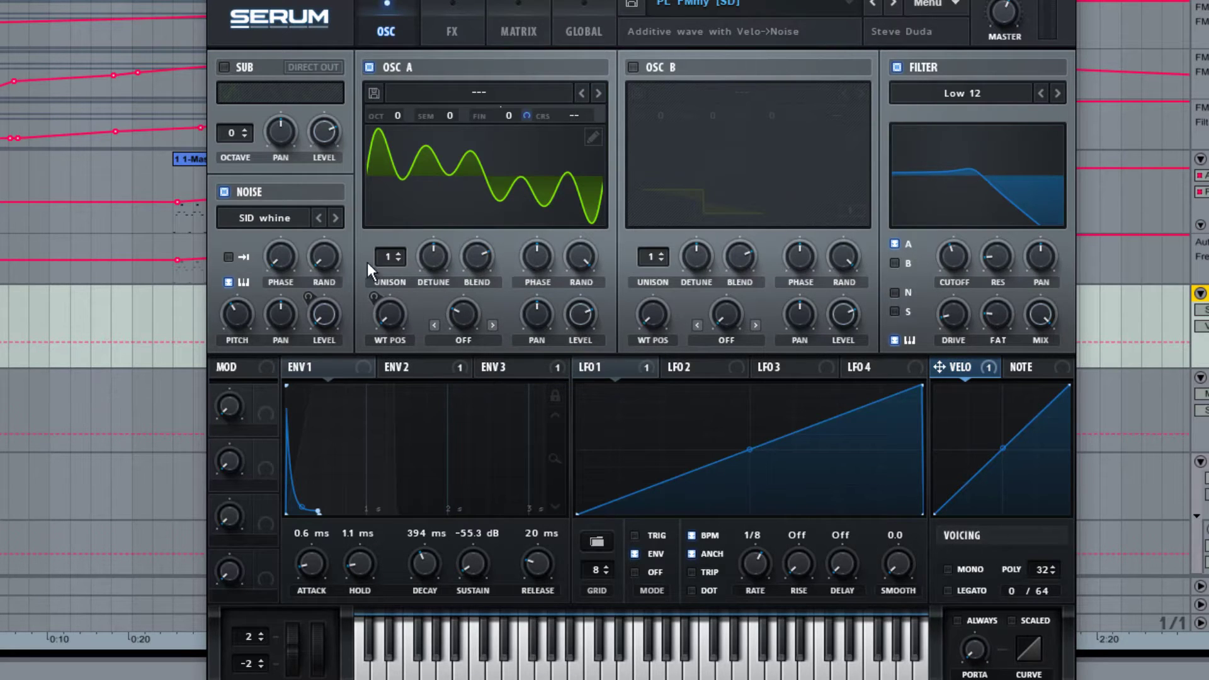
- Give OSC A 2 unison voices and a Sync Window warp, nudging the warp amount
click(387, 252)
drag(387, 251, 392, 245)
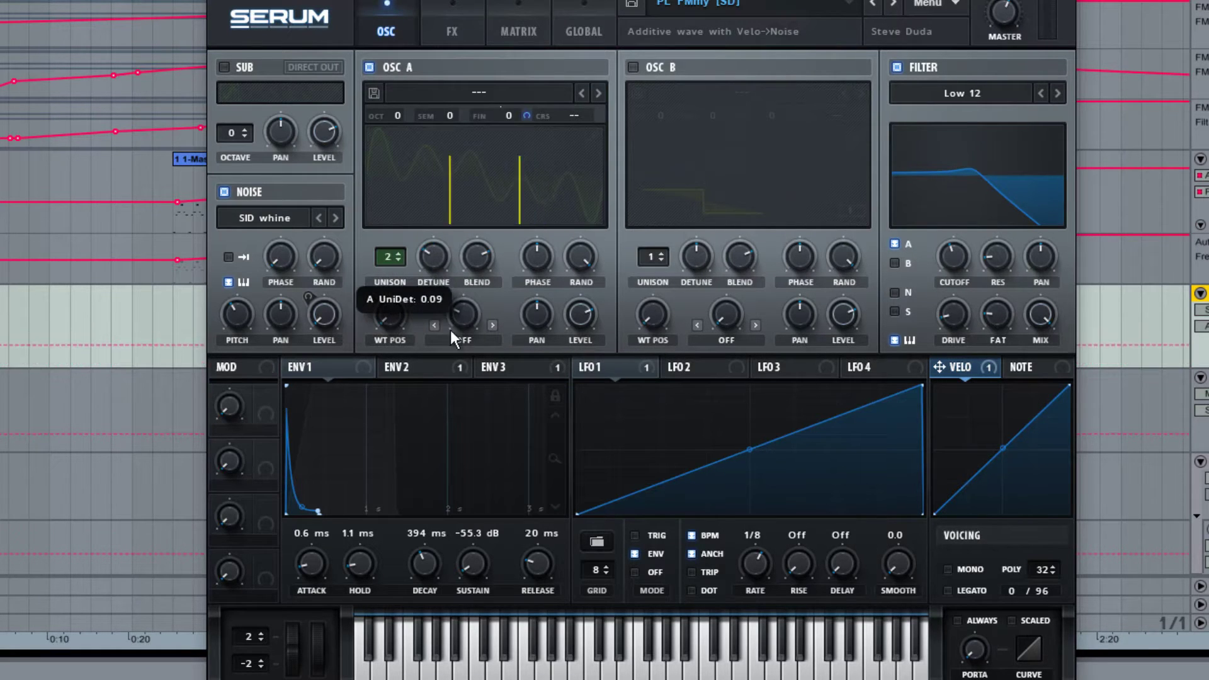
click(495, 324)
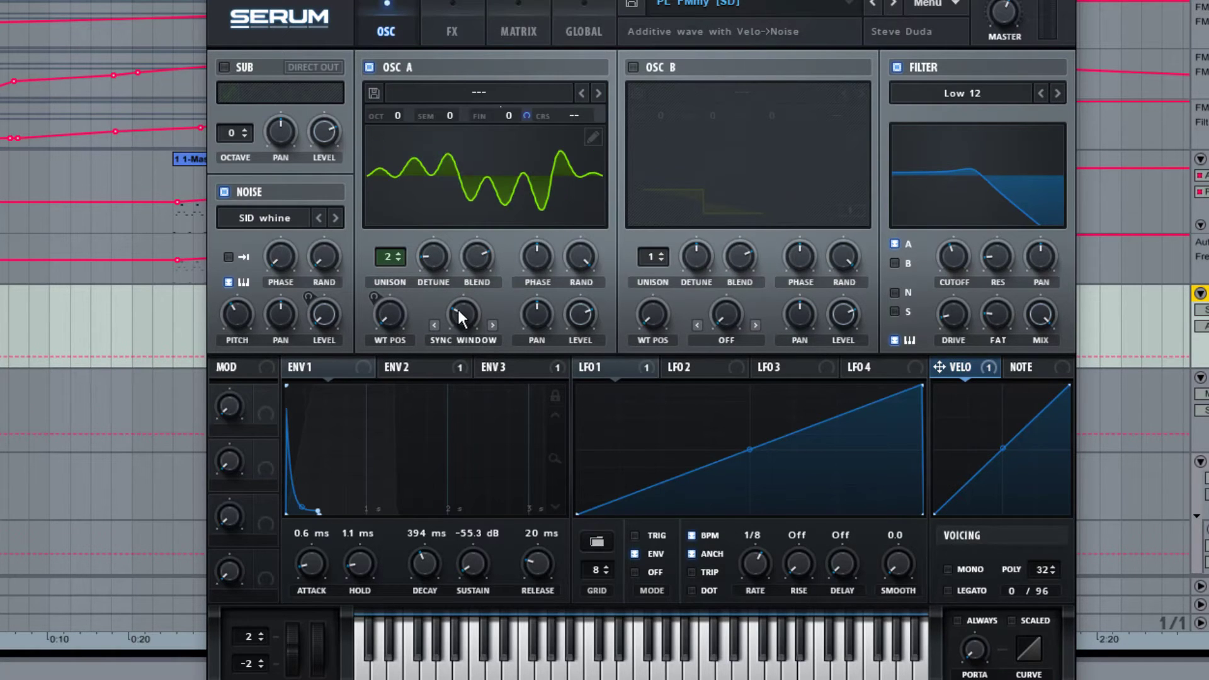
drag(457, 308, 459, 301)
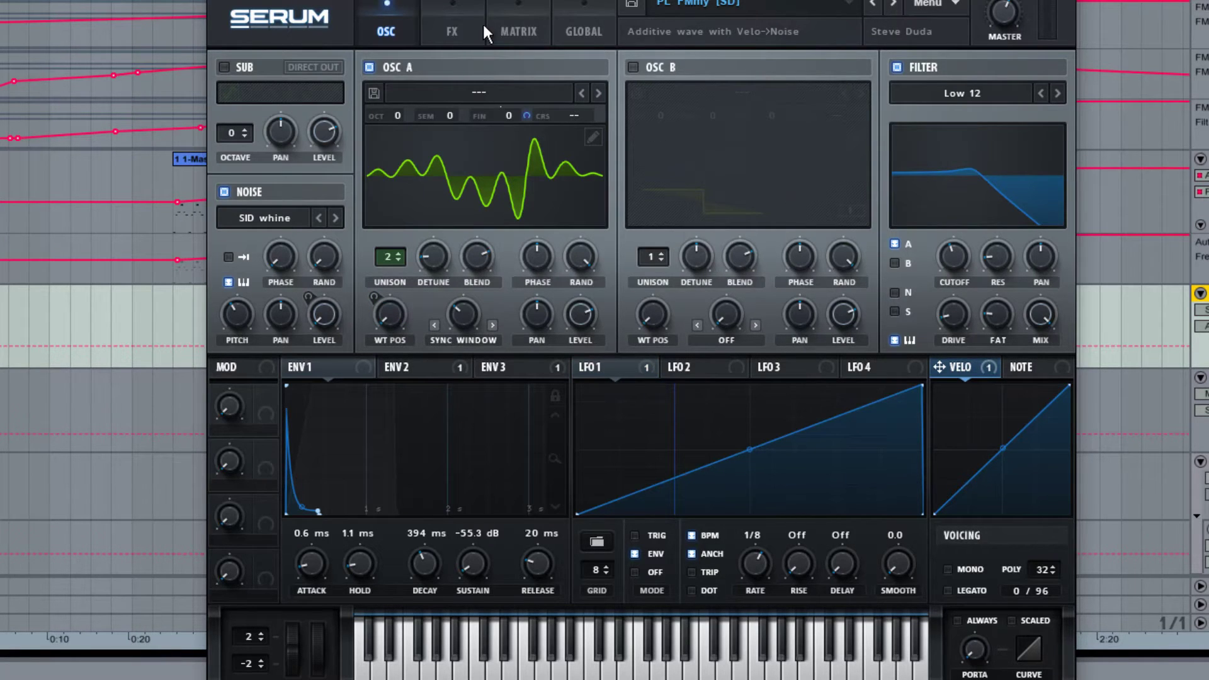
- Check the Matrix routings, Env 3 and velocity, then show Env 2 on the OSC page
click(518, 32)
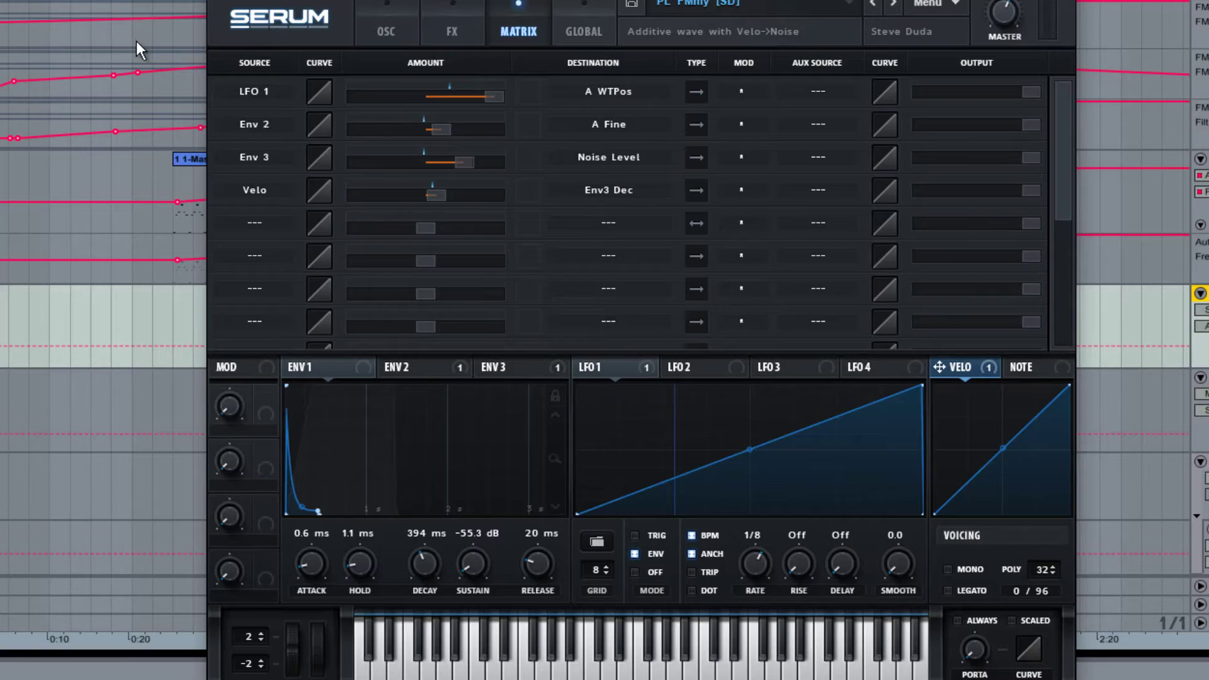
click(488, 368)
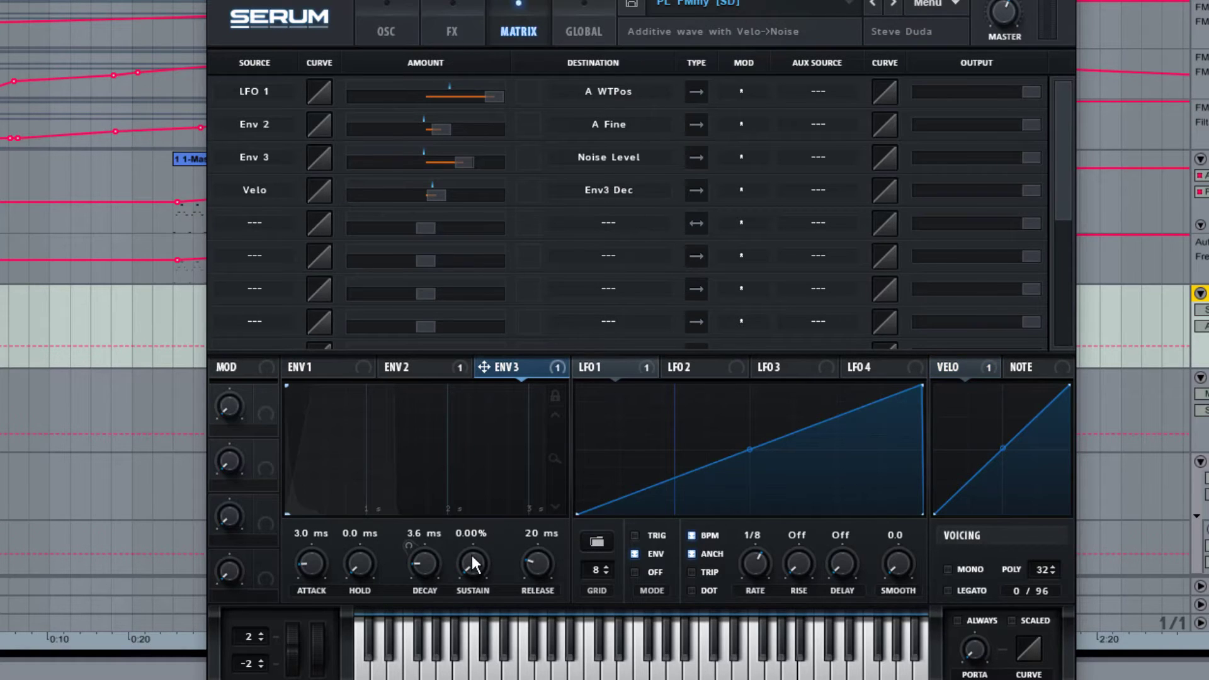
click(960, 367)
click(381, 32)
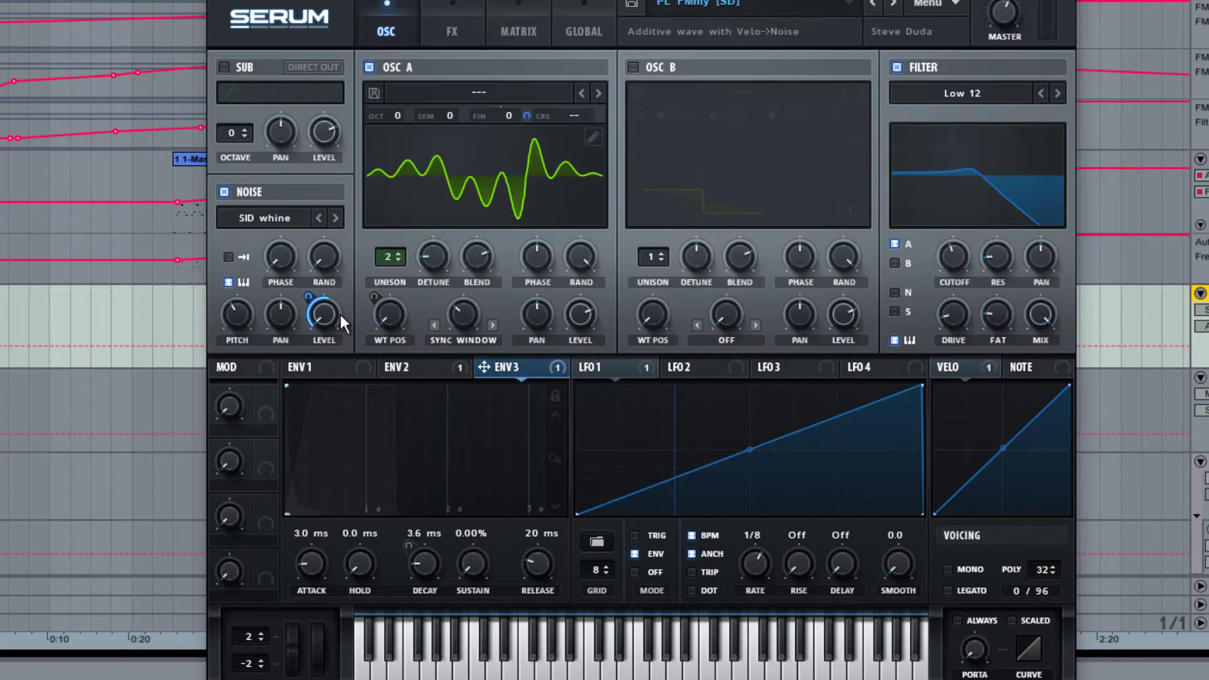
click(453, 370)
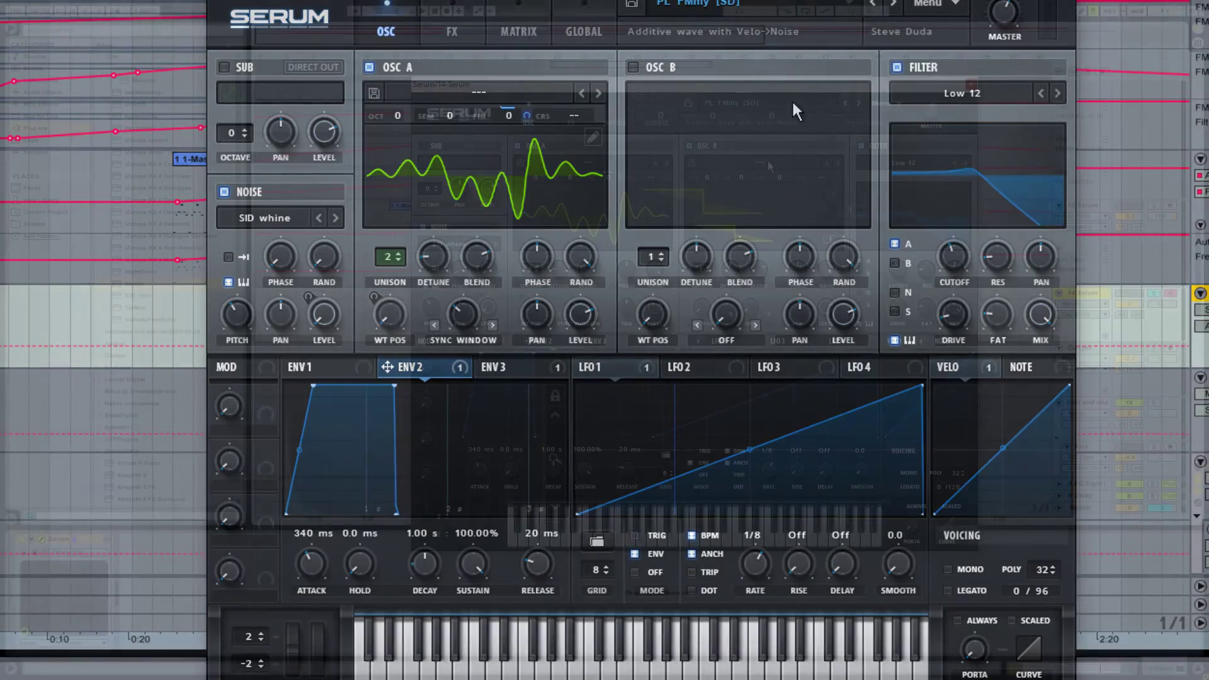
- Load Basic Shapes into OSC B at frame 2 with two unison voices, detune 0.06
click(755, 94)
mouse_move(739, 116)
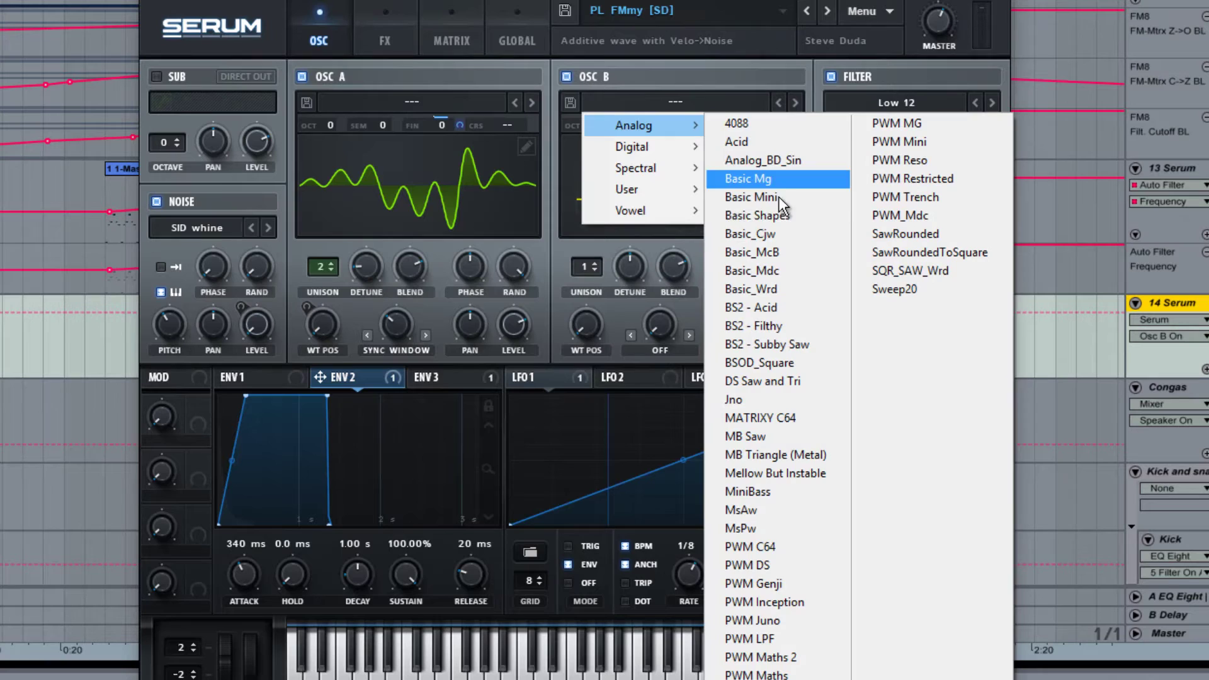
click(757, 218)
drag(596, 328, 592, 285)
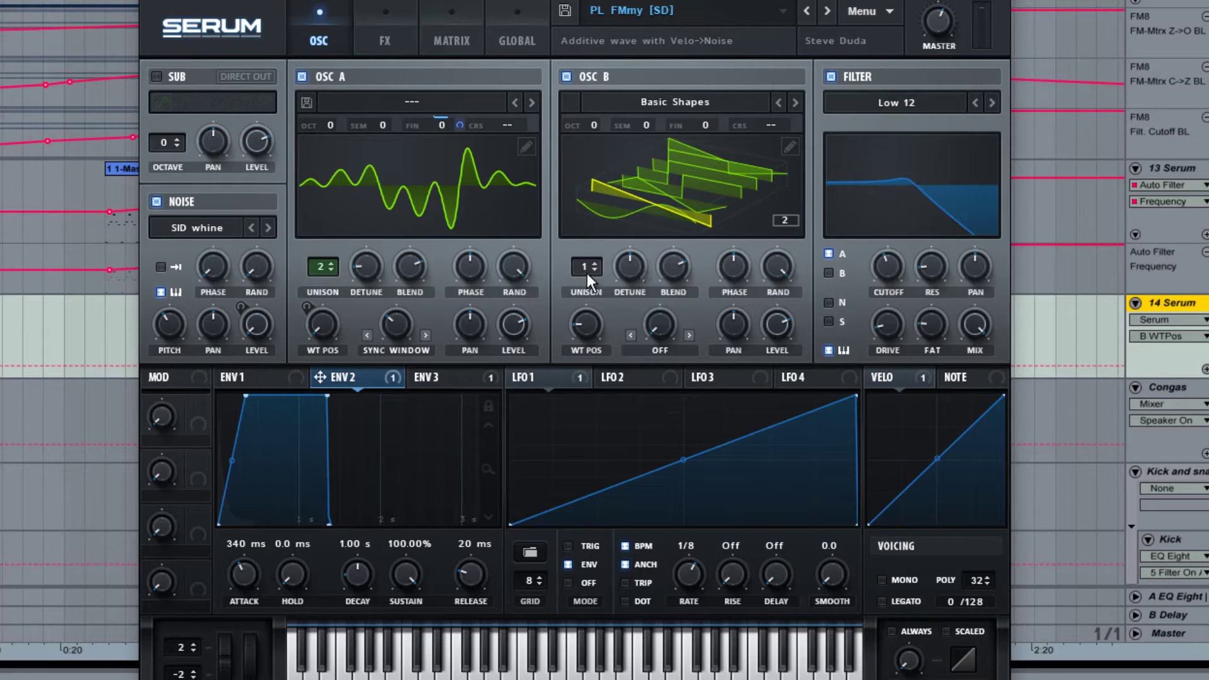
click(593, 263)
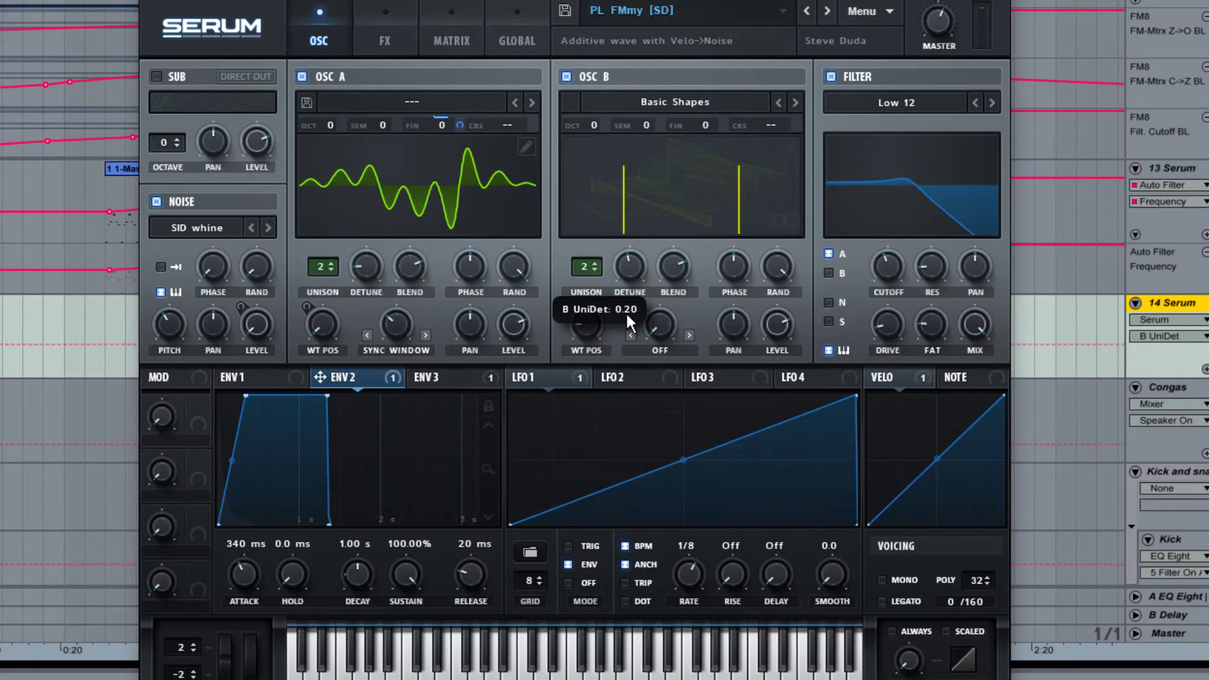
drag(626, 314, 703, 347)
- Set OSC B's warp to Bend+, bend the saw into a curve, then toggle OSC B off and on
click(688, 335)
click(689, 335)
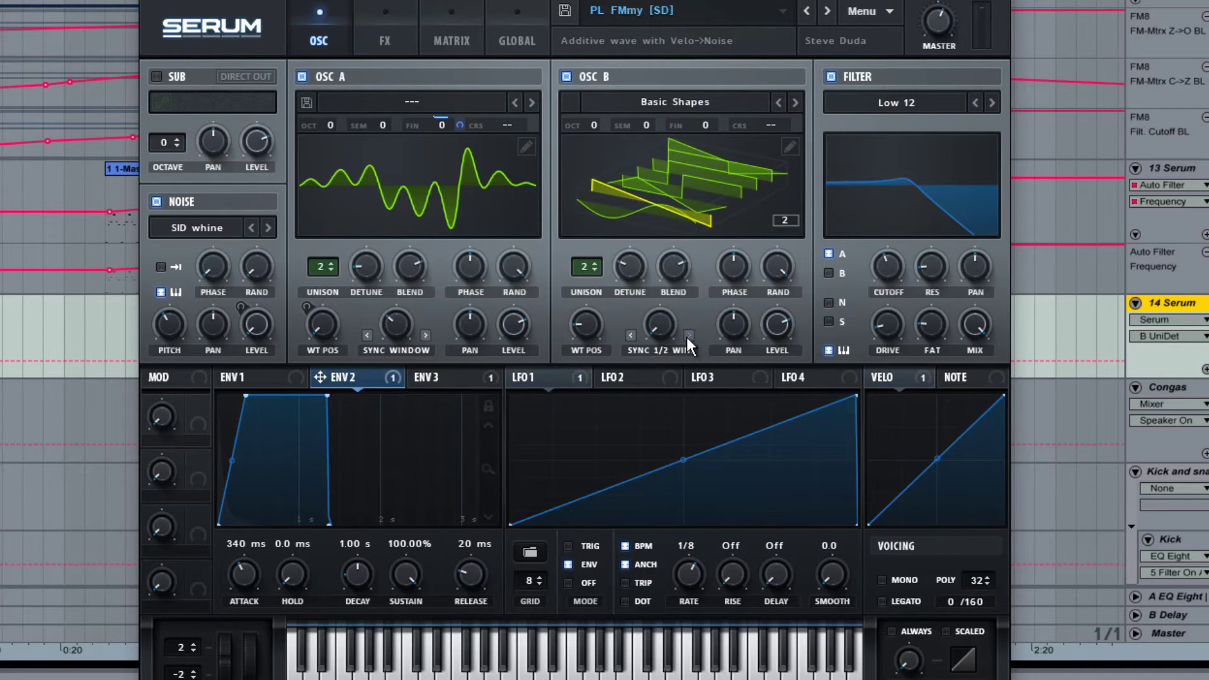
click(688, 335)
click(688, 335)
click(685, 210)
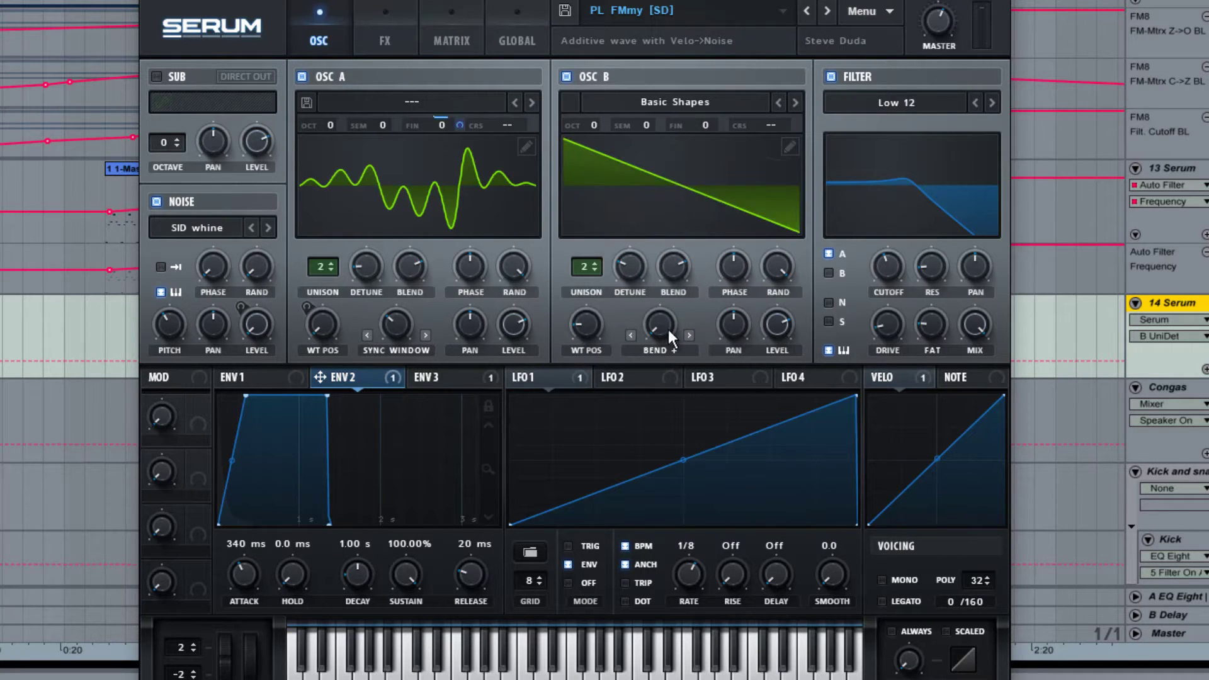
drag(667, 330, 713, 238)
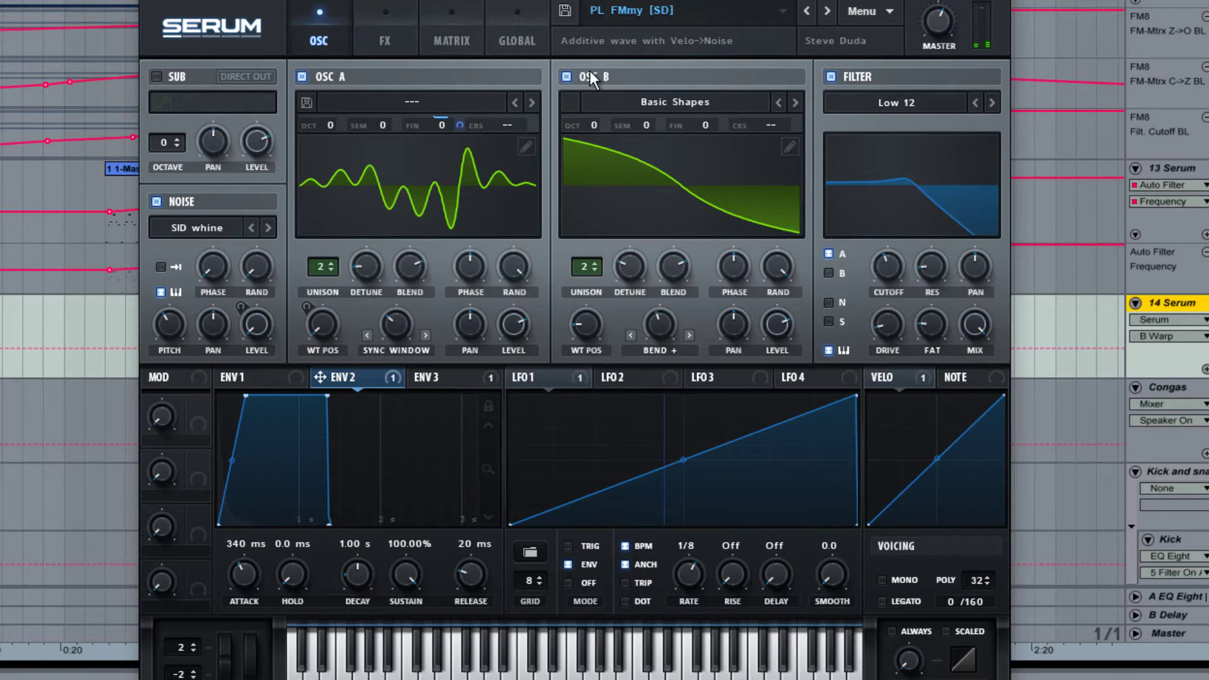
click(570, 74)
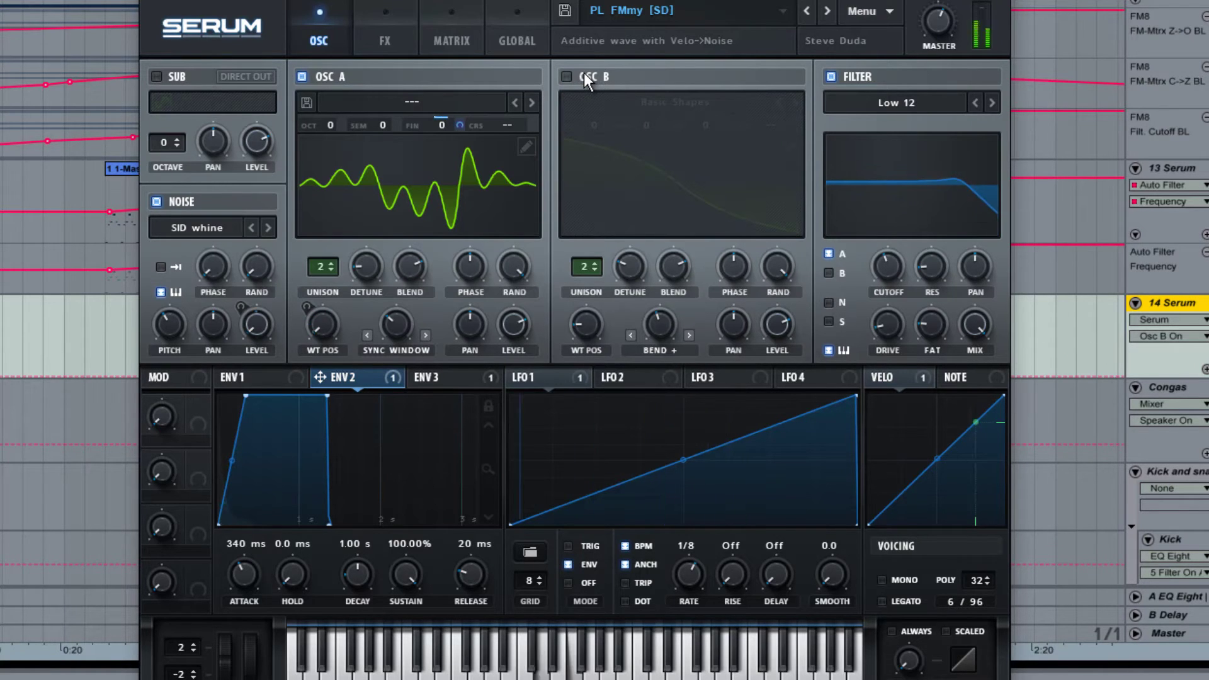
click(566, 75)
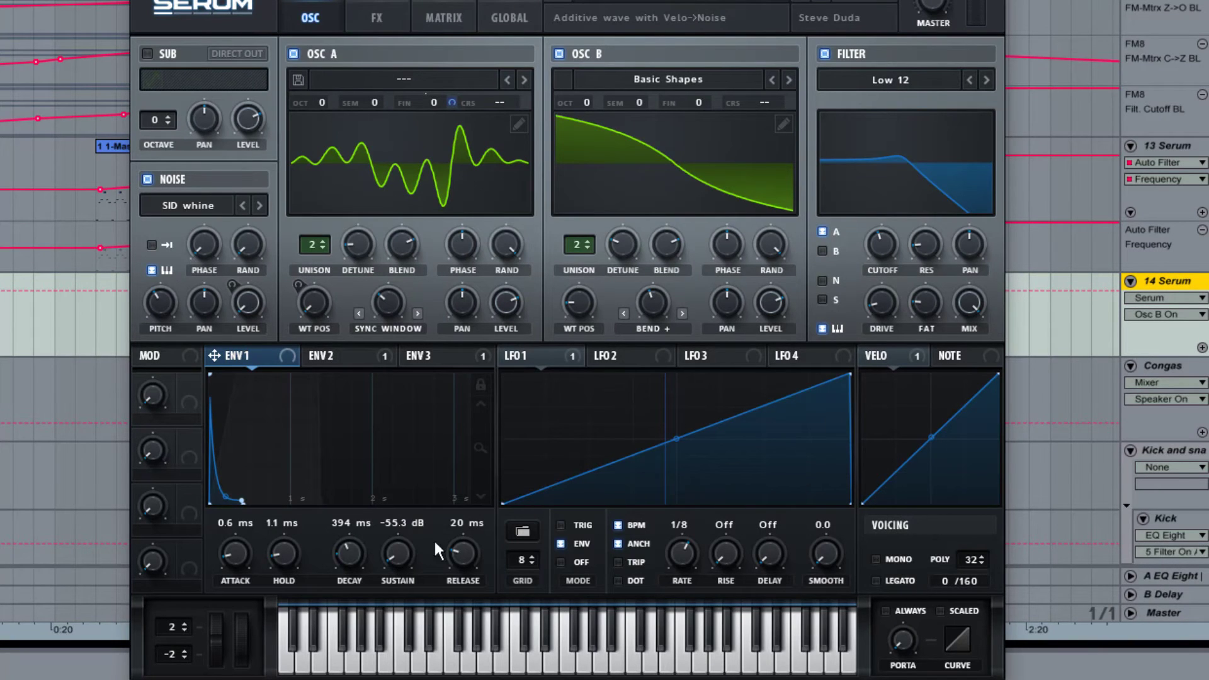
- Lengthen Env 1's decay to 860 ms and release to 577 ms, then show the FX page
mouse_move(366, 542)
mouse_down()
mouse_move(388, 543)
mouse_move(394, 570)
mouse_move(360, 559)
mouse_up()
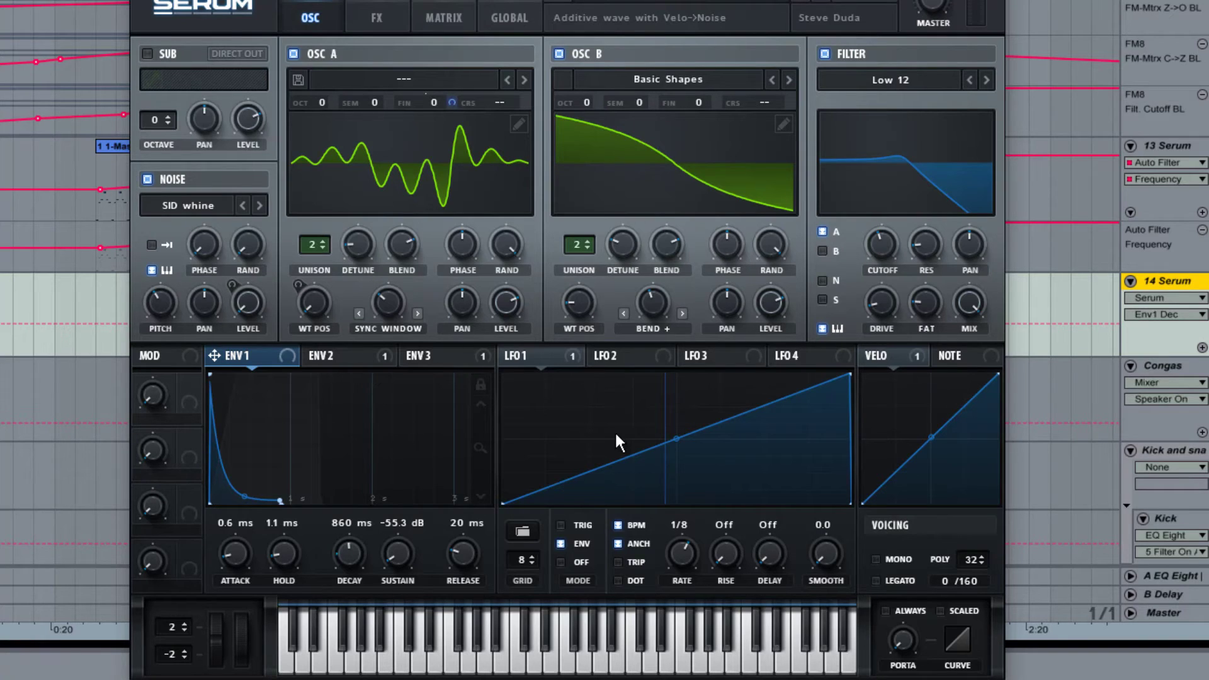
drag(459, 573, 482, 538)
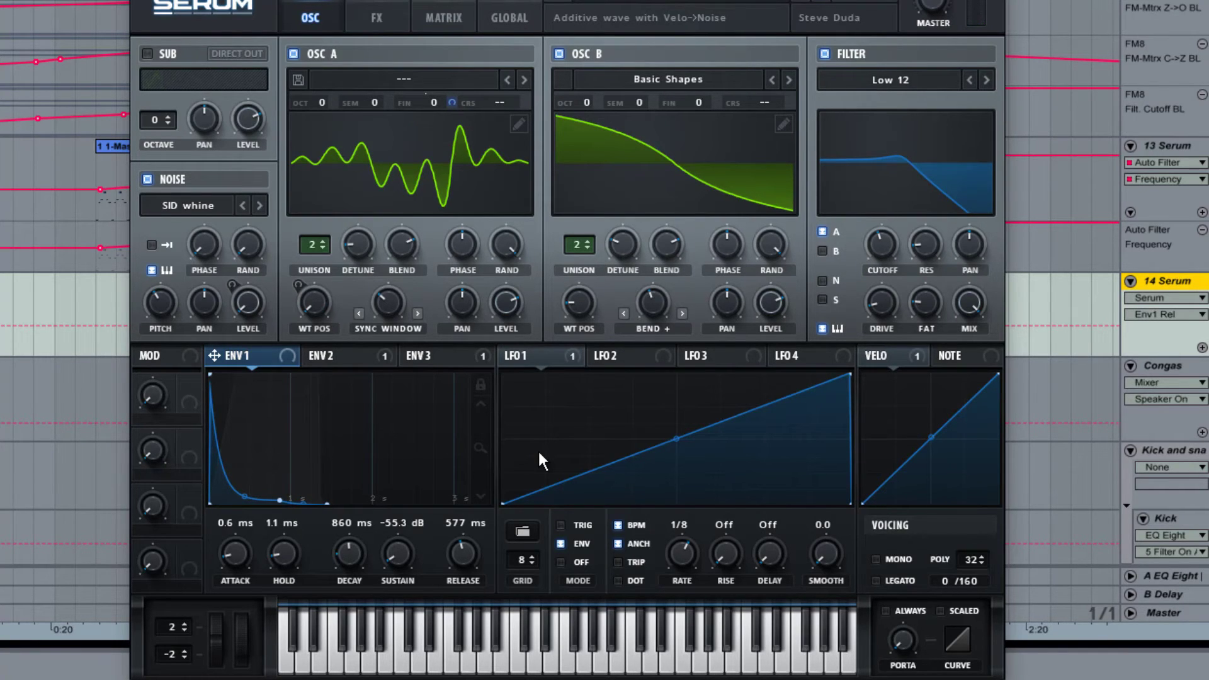
click(401, 16)
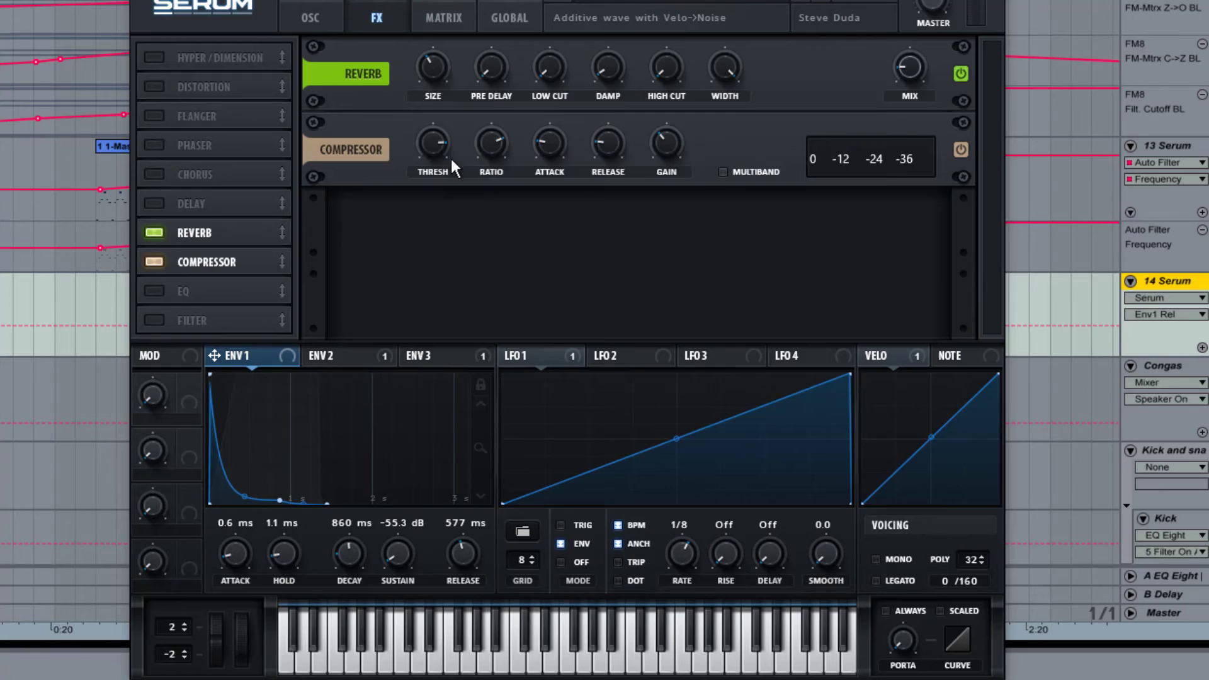
- Nudge the compressor threshold and add a 1/8-synced Delay at 18% mix, briefly trying Chorus
drag(438, 162, 438, 168)
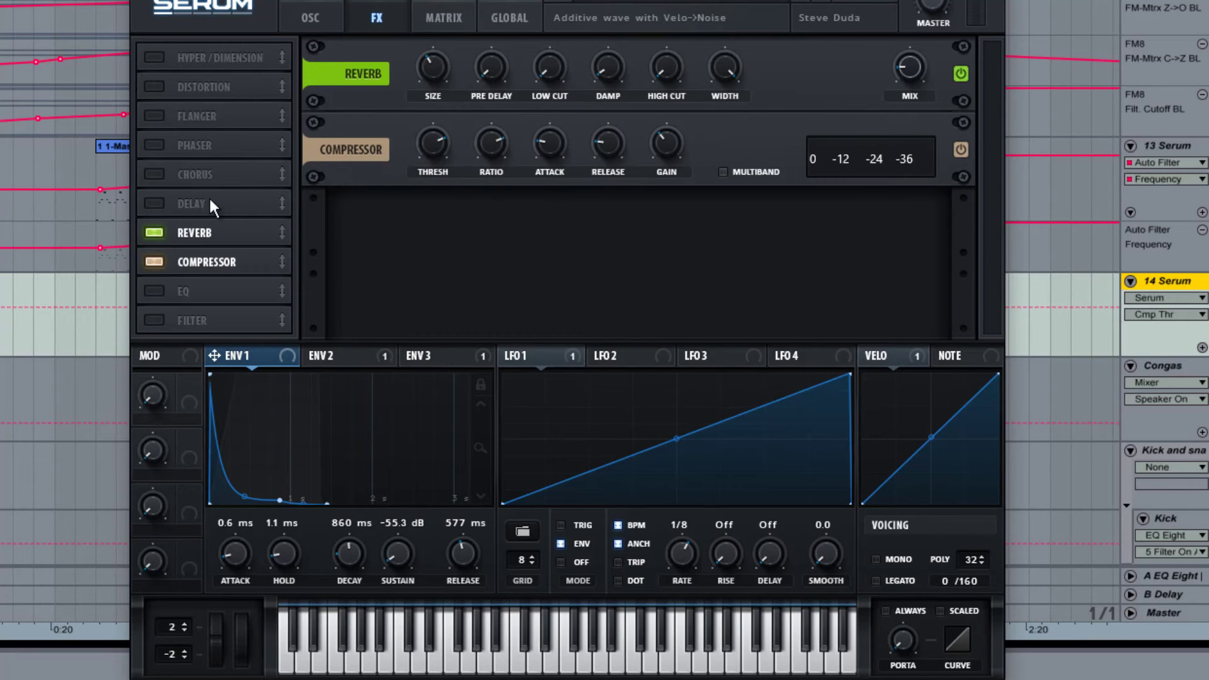
click(168, 202)
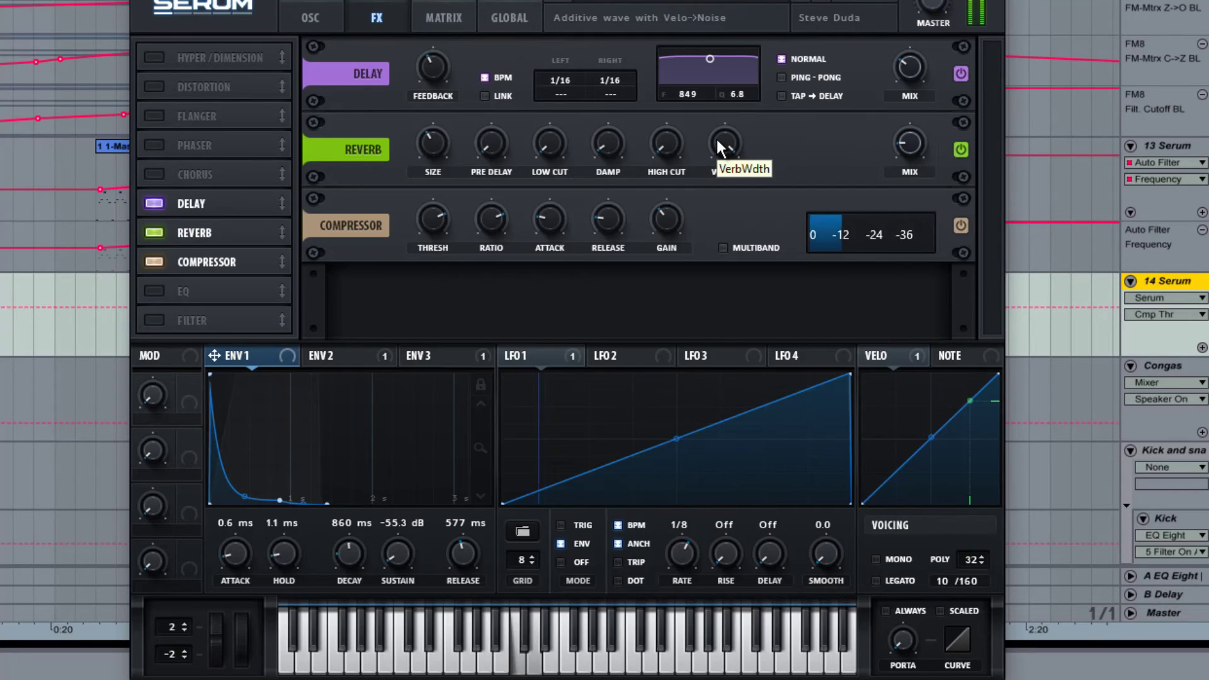
click(567, 84)
drag(587, 86, 629, 92)
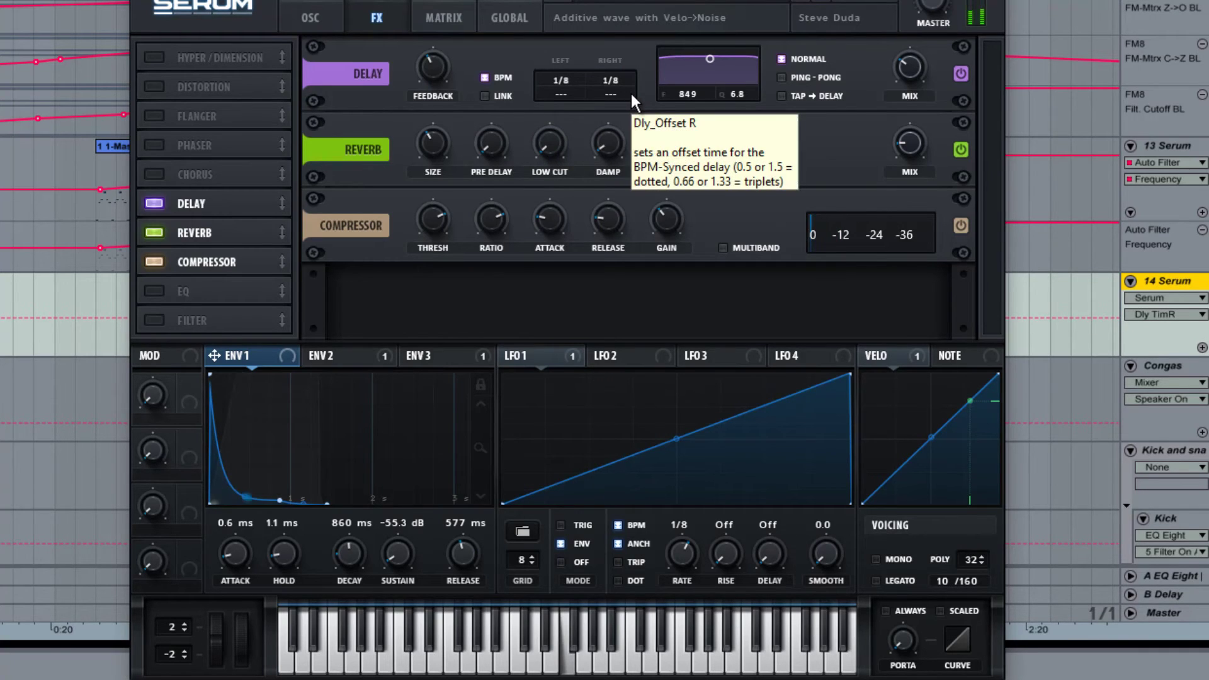
drag(909, 70, 912, 94)
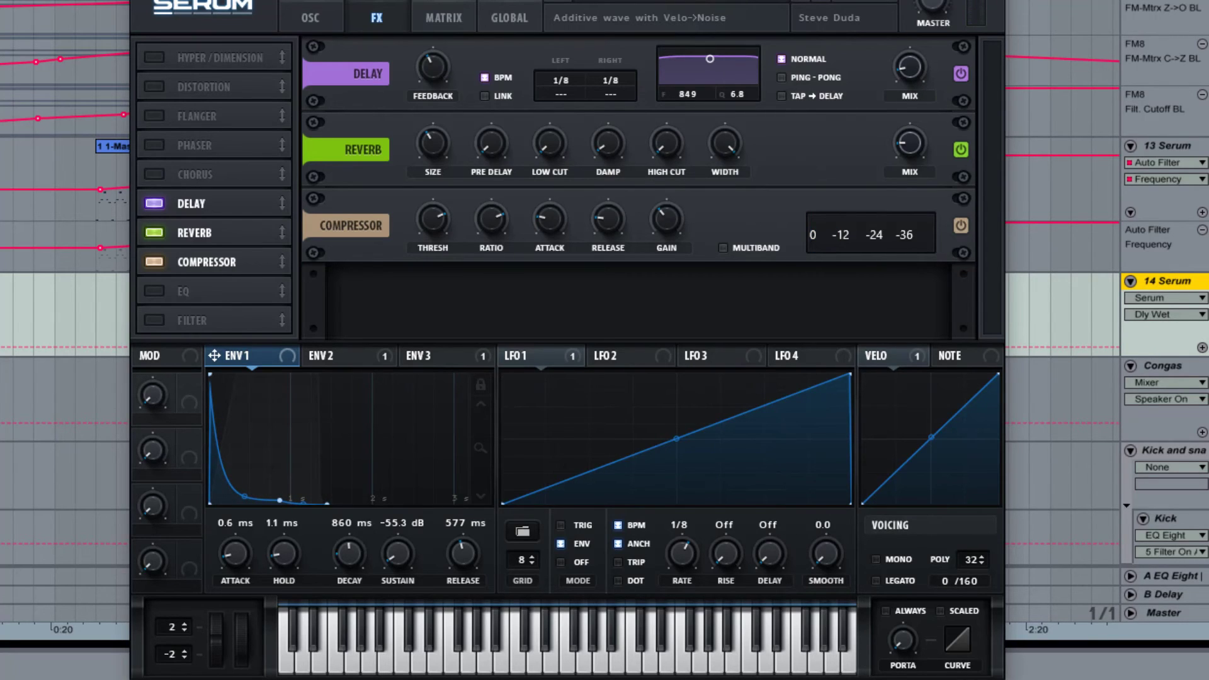
click(161, 168)
click(158, 165)
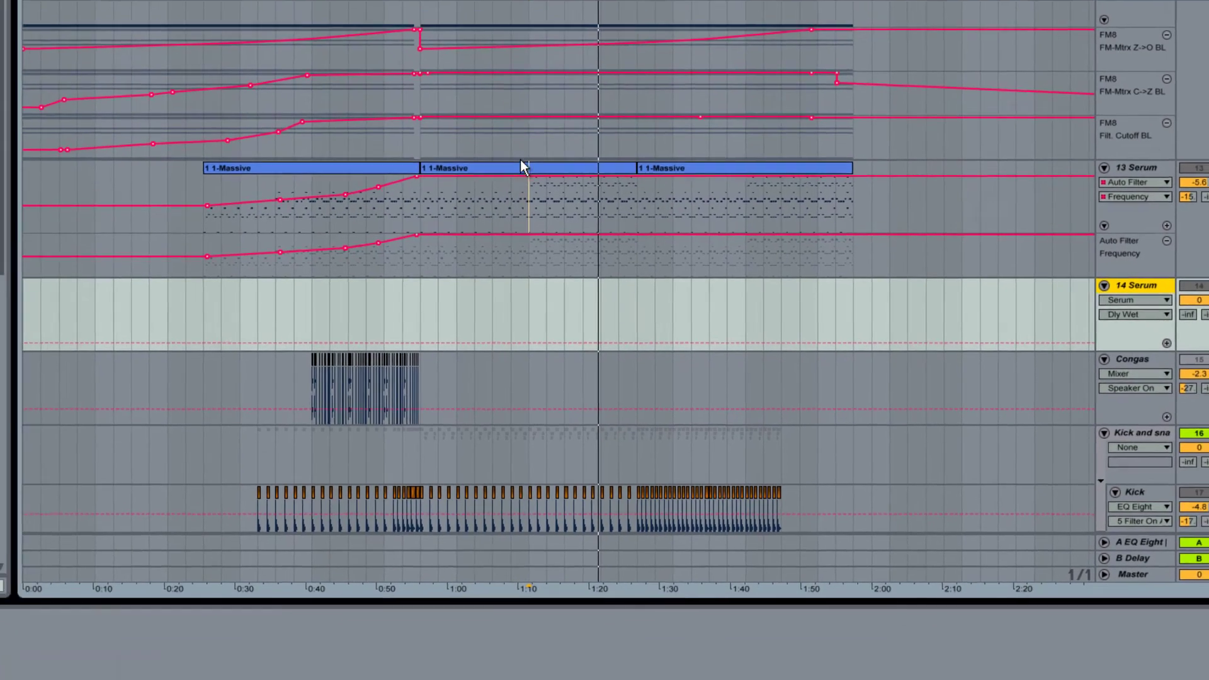
- Open the middle 1-Massive clip's notes and inspect the notes from bar 7 onward
click(520, 167)
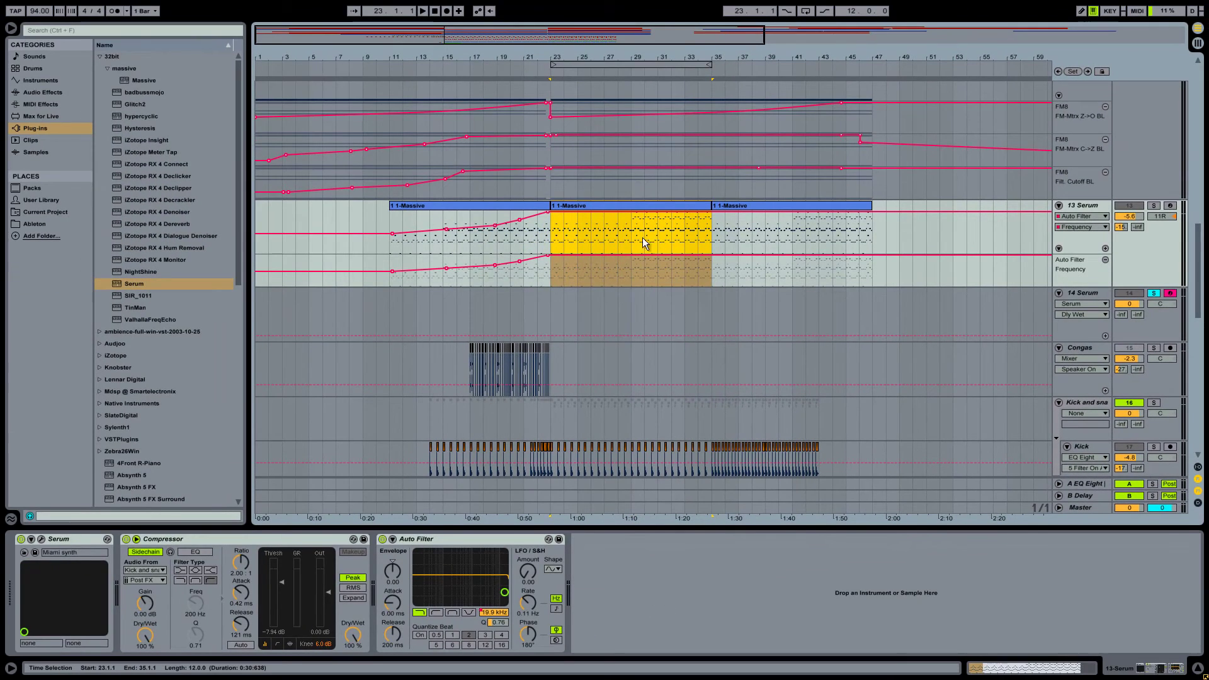
click(661, 209)
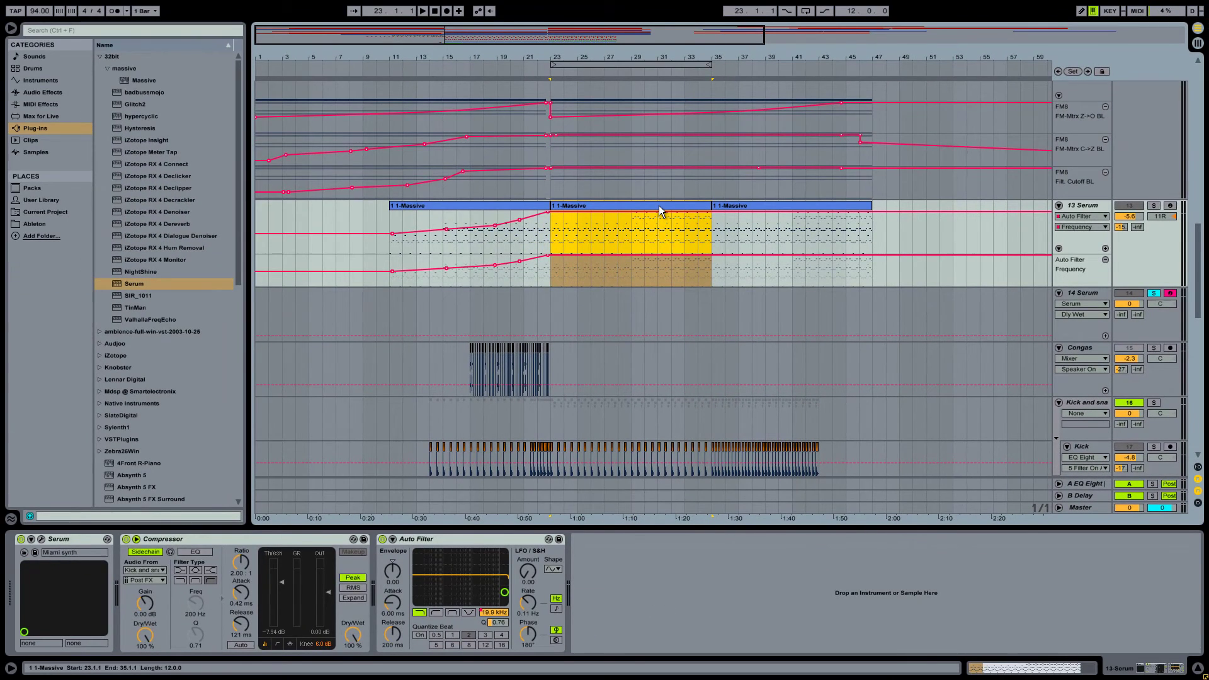
double_click(660, 209)
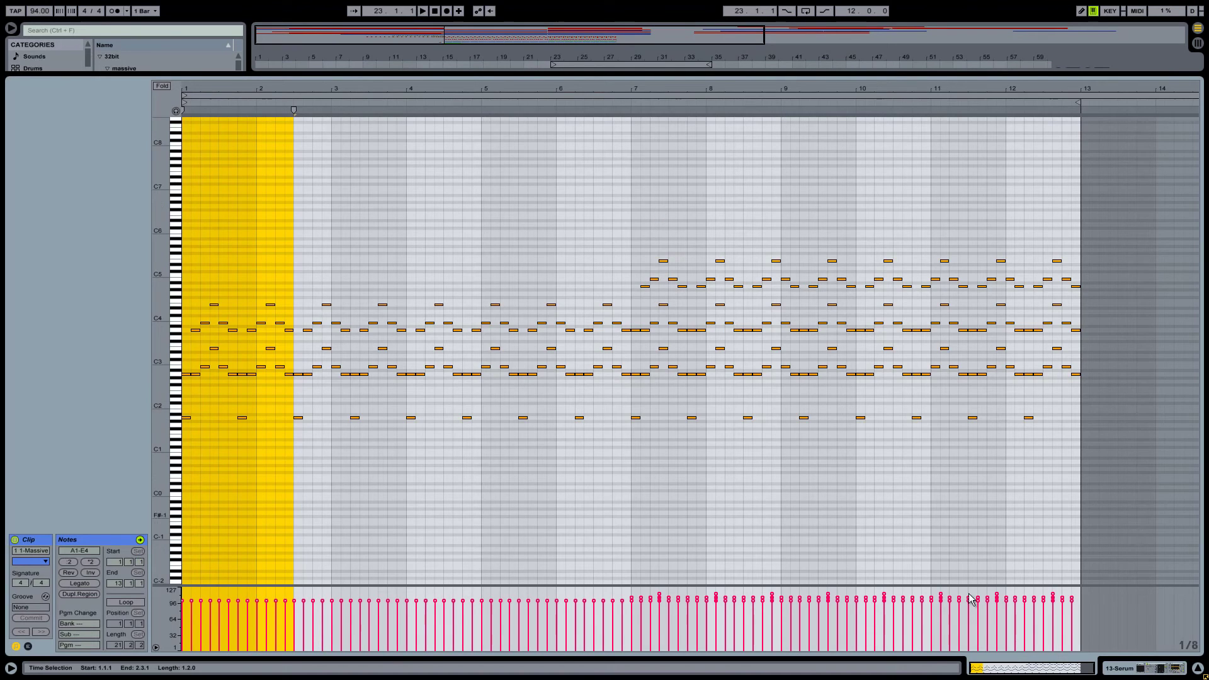
mouse_move(634, 624)
mouse_down()
mouse_move(1157, 553)
mouse_move(896, 494)
mouse_move(1052, 598)
mouse_move(1115, 567)
mouse_move(1040, 598)
mouse_move(1060, 498)
mouse_up()
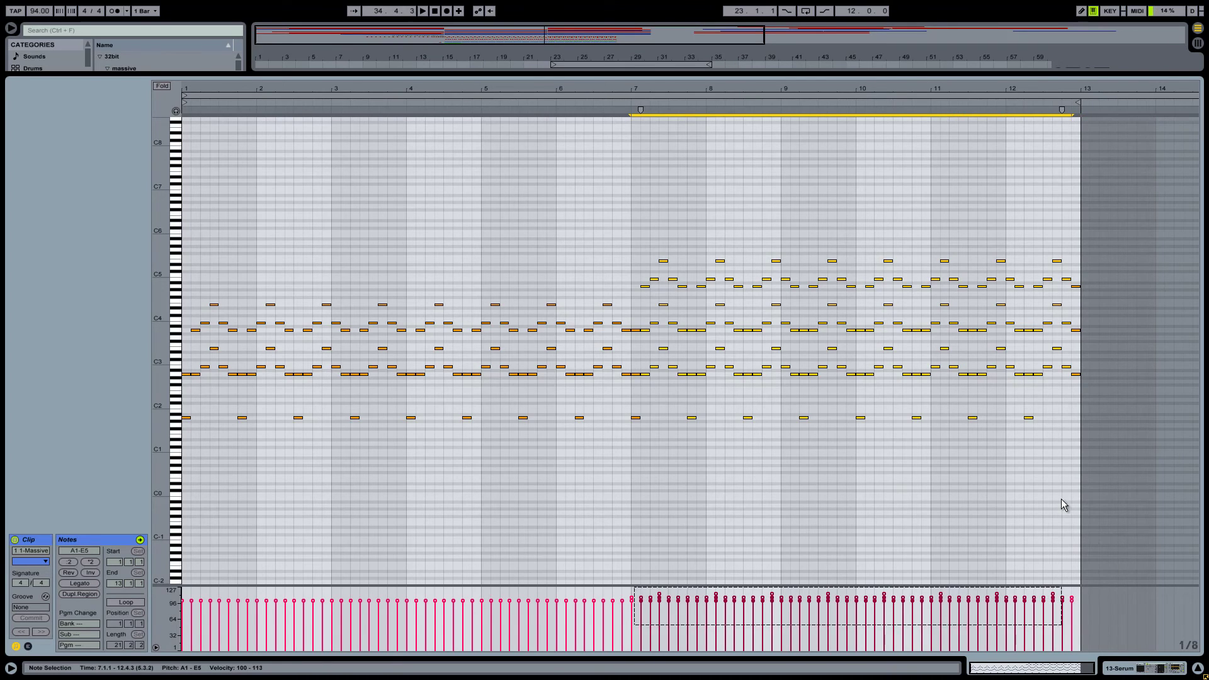
click(851, 467)
- Select notes across bars 2 to 7, then play from bar 6 back in the Arrangement
drag(469, 216, 317, 323)
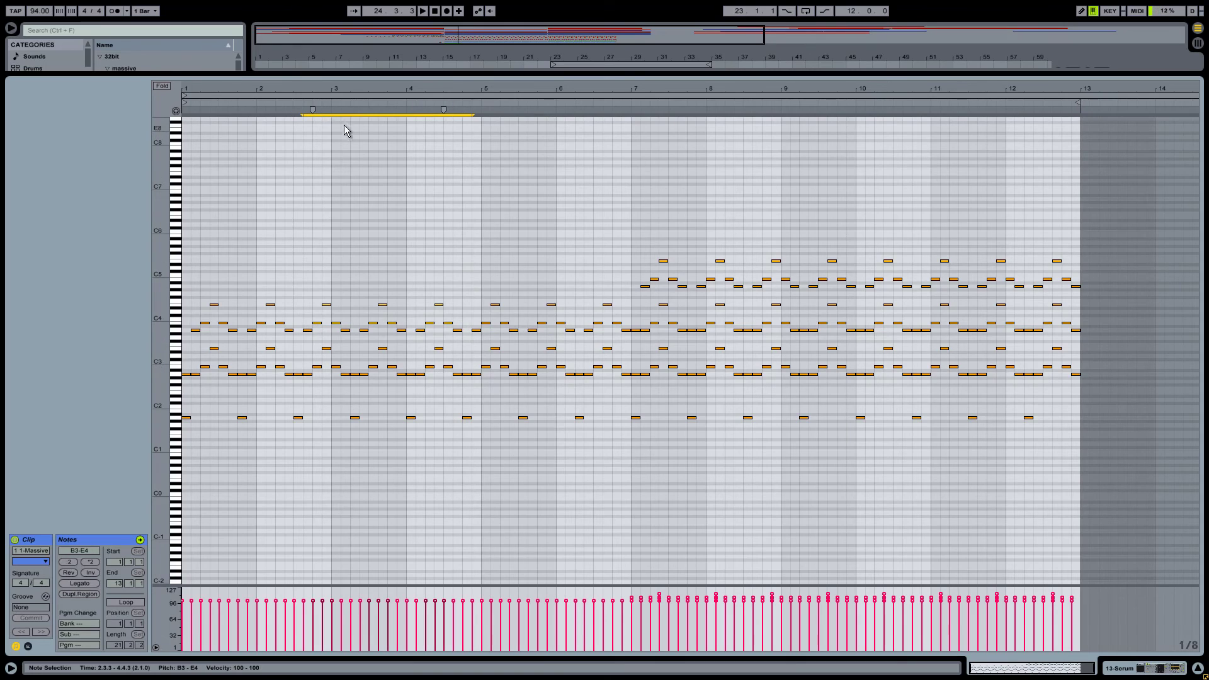
drag(245, 469, 633, 240)
drag(532, 499, 1008, 219)
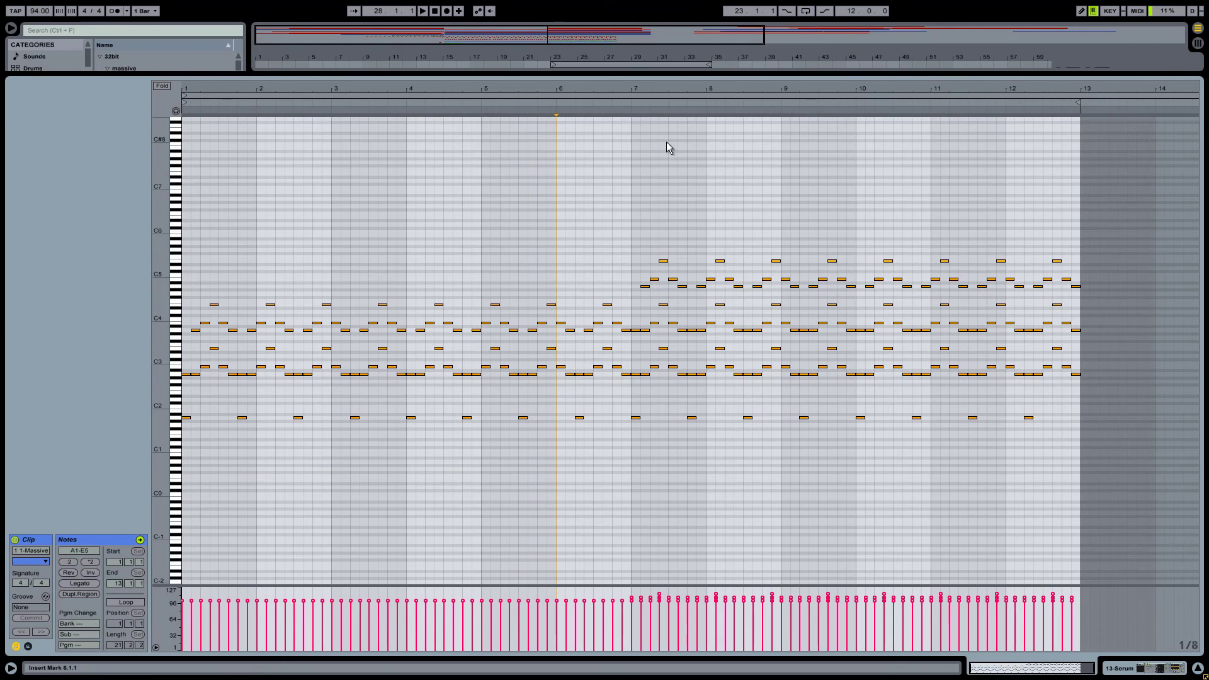
click(521, 113)
key(space)
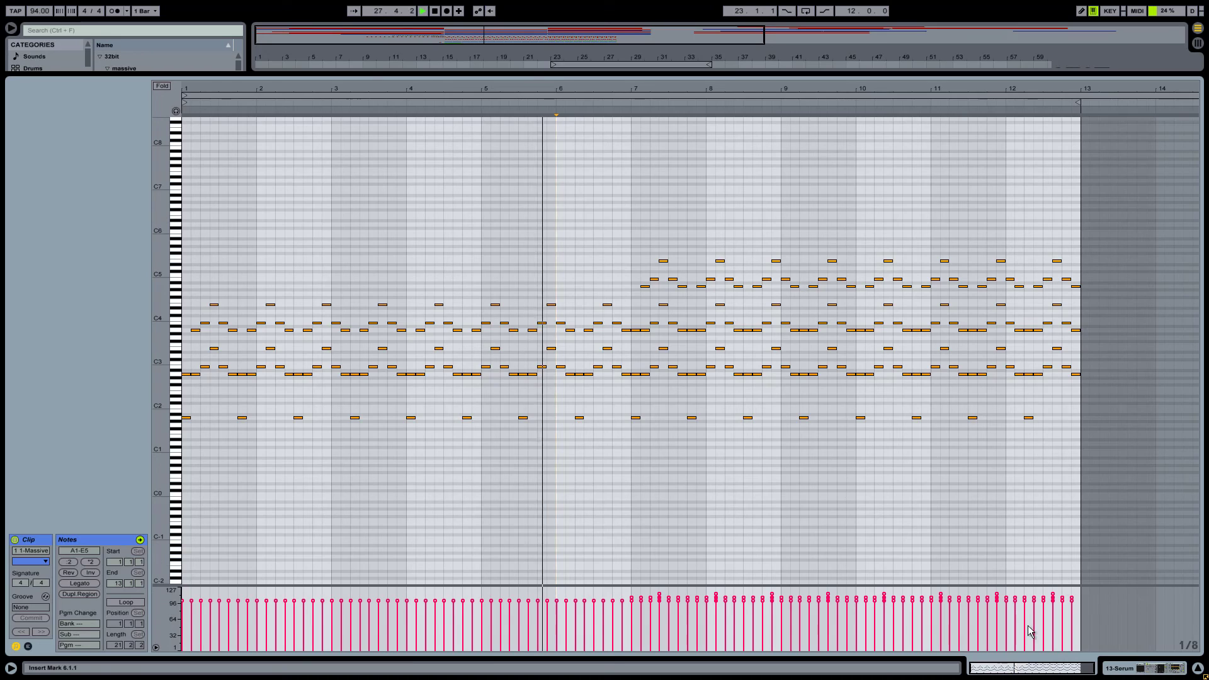
key(Tab)
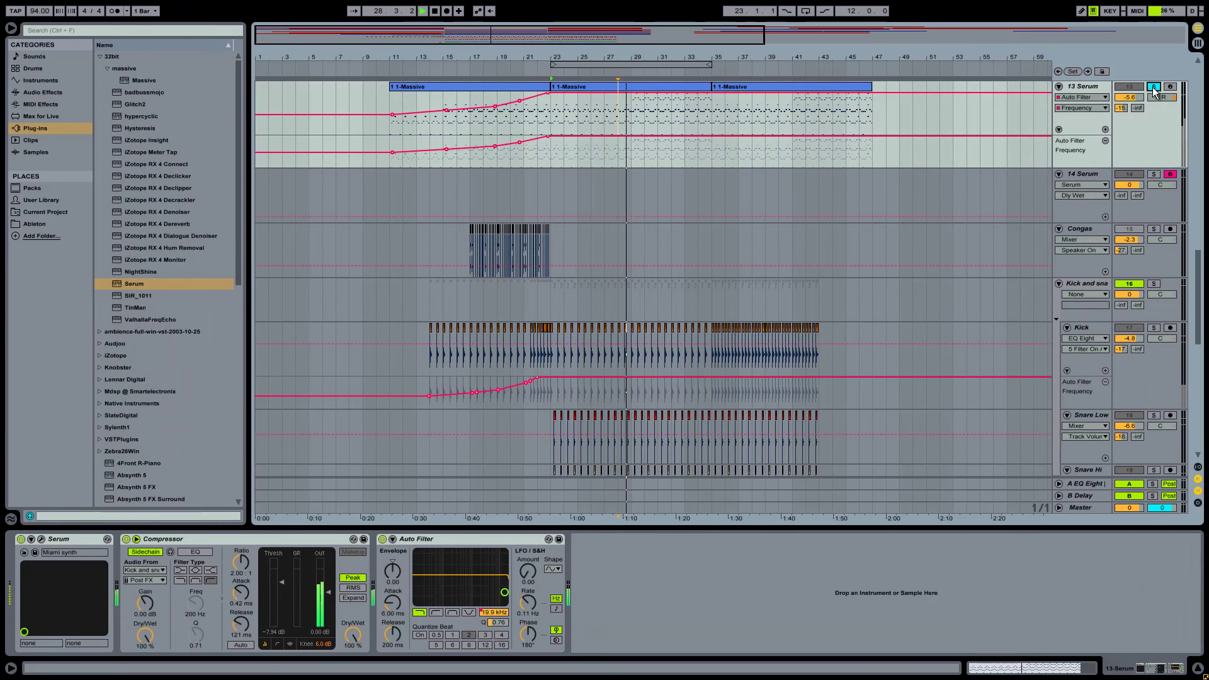
- Solo the 13 Serum track, check its Massive clip's notes, then return to the arrangement
click(1153, 86)
scroll(655, 122, up, 2)
double_click(655, 122)
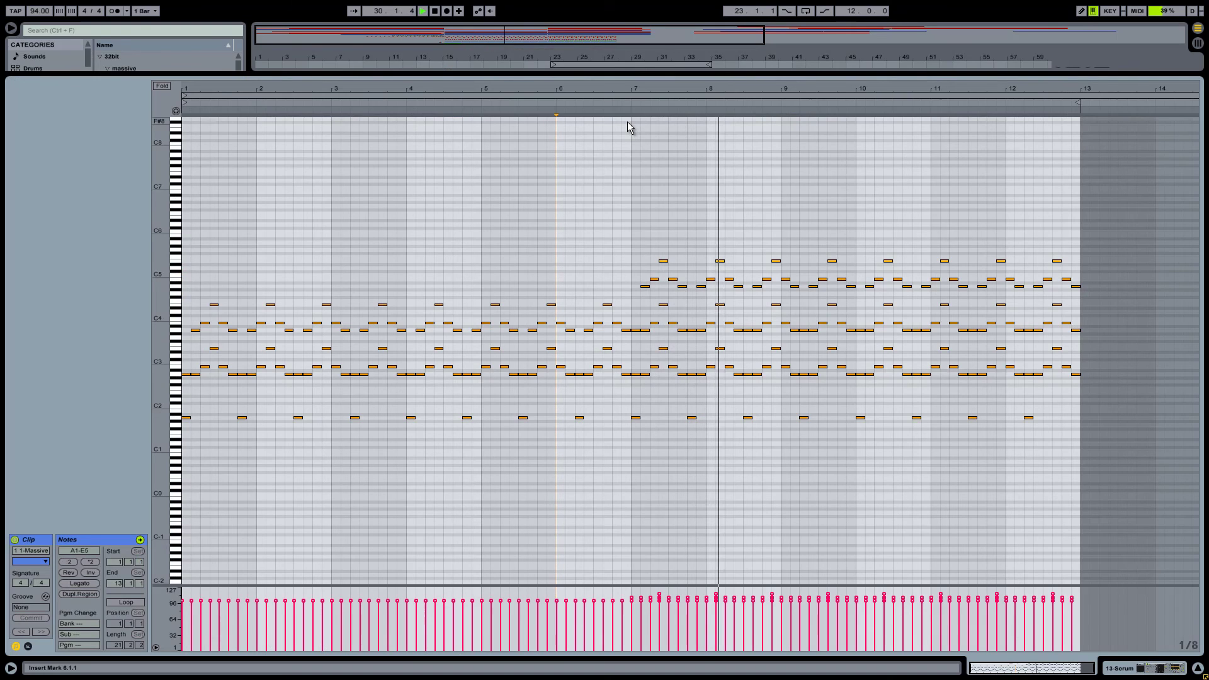
click(1166, 672)
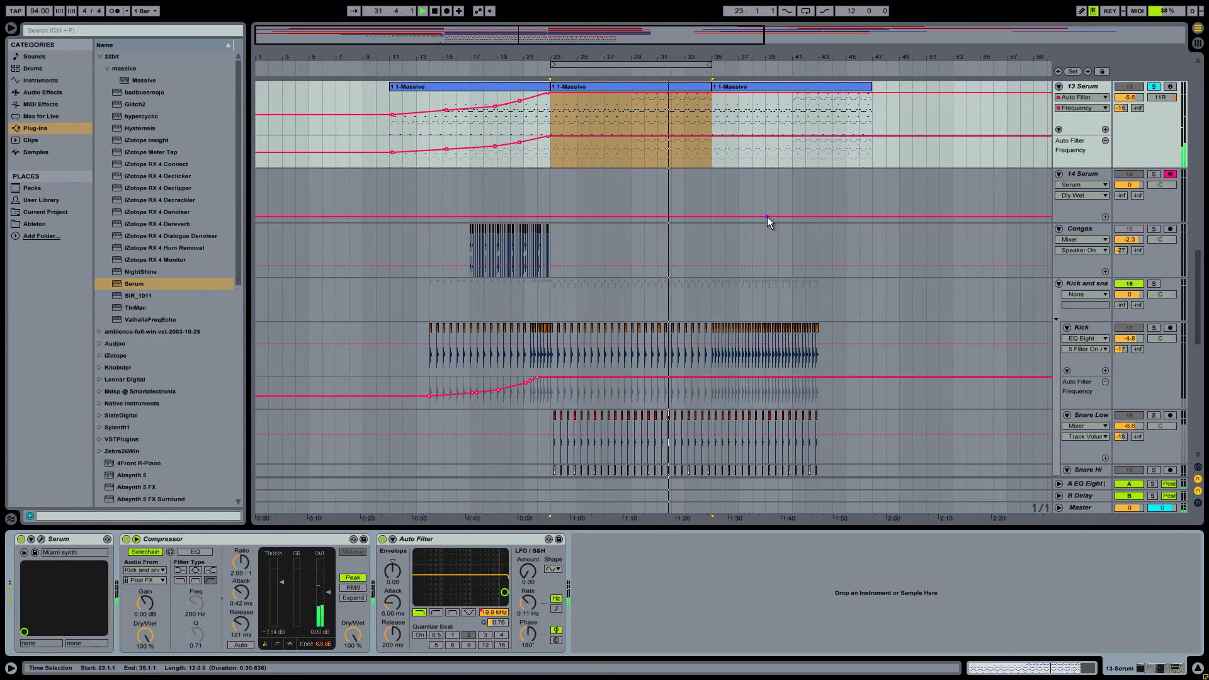
scroll(760, 223, up, 4)
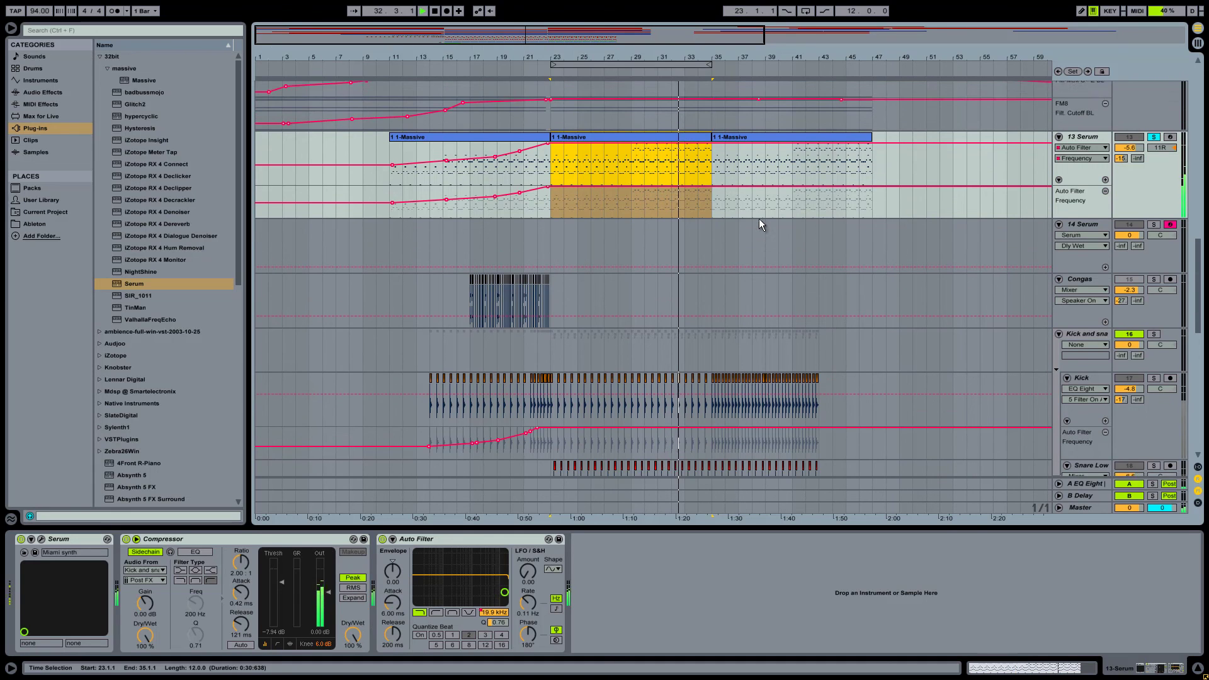
scroll(760, 219, up, 1)
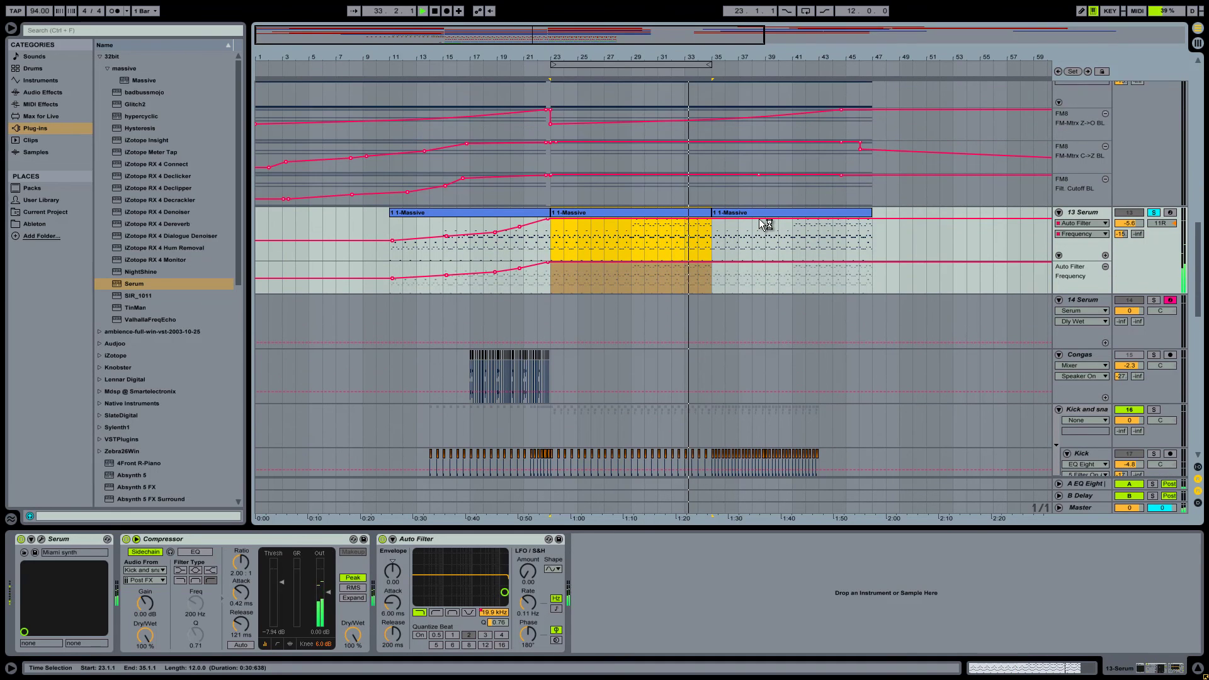